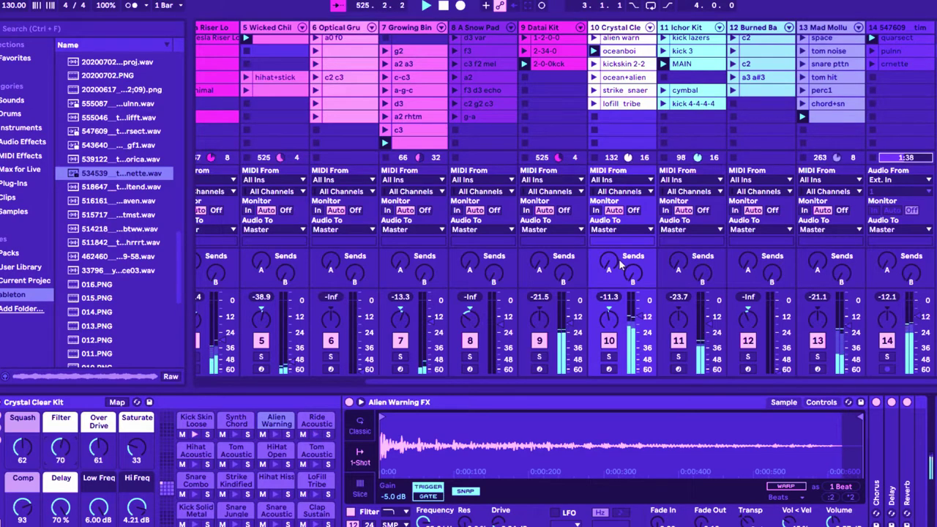
# - Set the Filter macro of the Mad Mollusc Kit on track 13 to 16
pyautogui.doubleClick(818, 120)
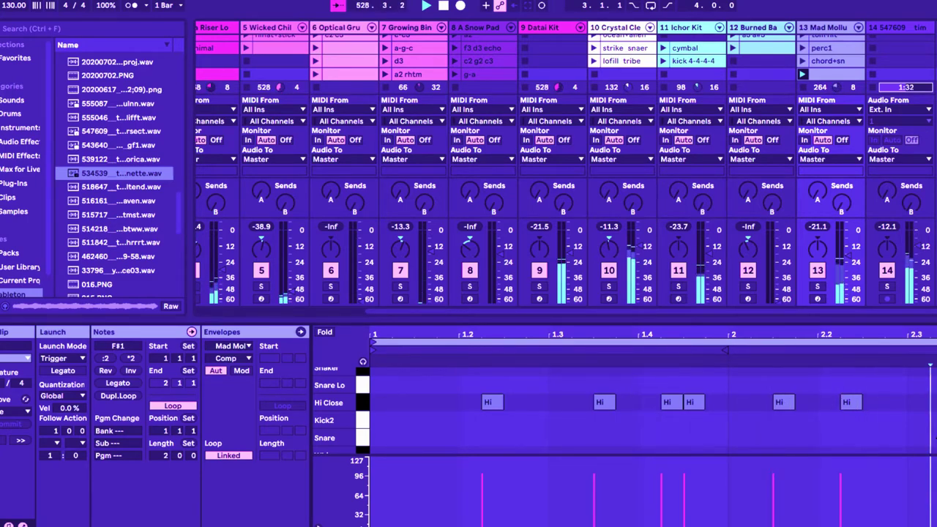
pyautogui.hotkey('shift', 'Tab')
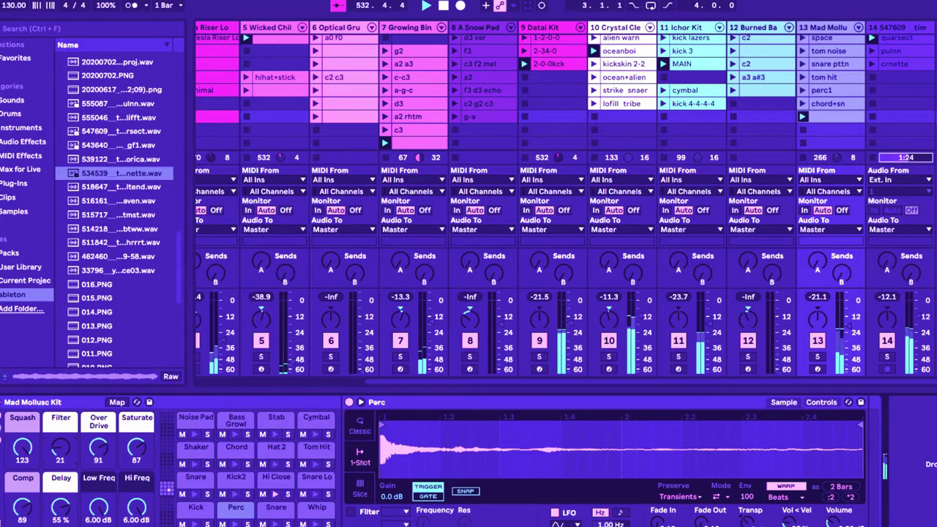
pyautogui.moveTo(60, 447); pyautogui.dragTo(60, 451)
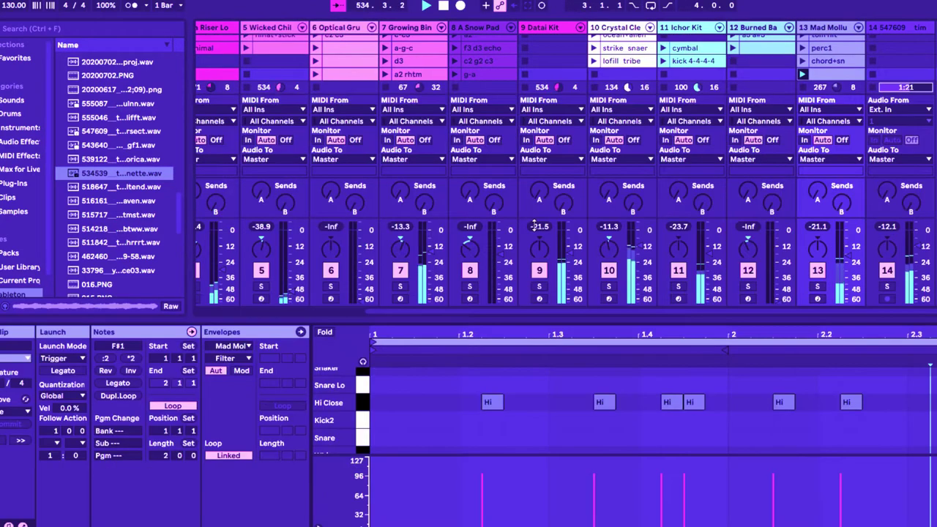
# - Try out Snare notes at 2 and 1.1.2 in the playing Mad Mollusc Kit clip, removing both
pyautogui.doubleClick(835, 117)
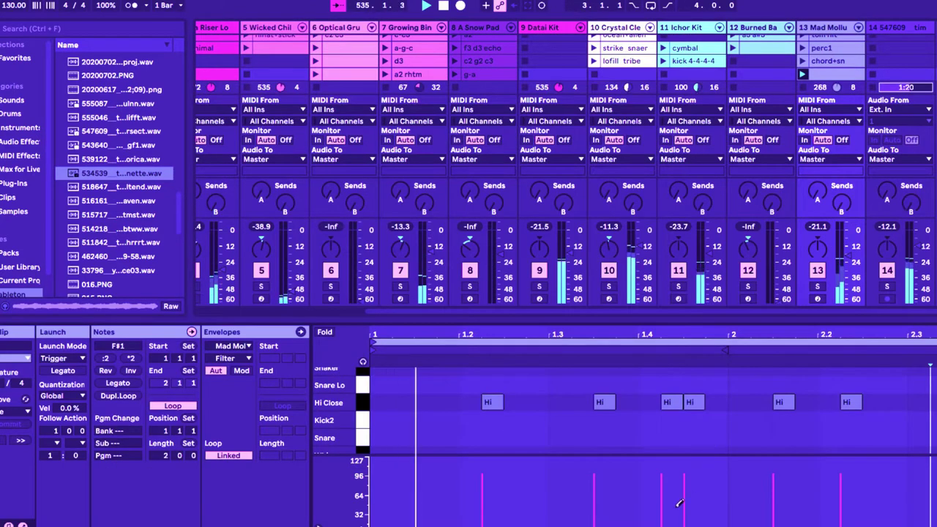
pyautogui.click(738, 437)
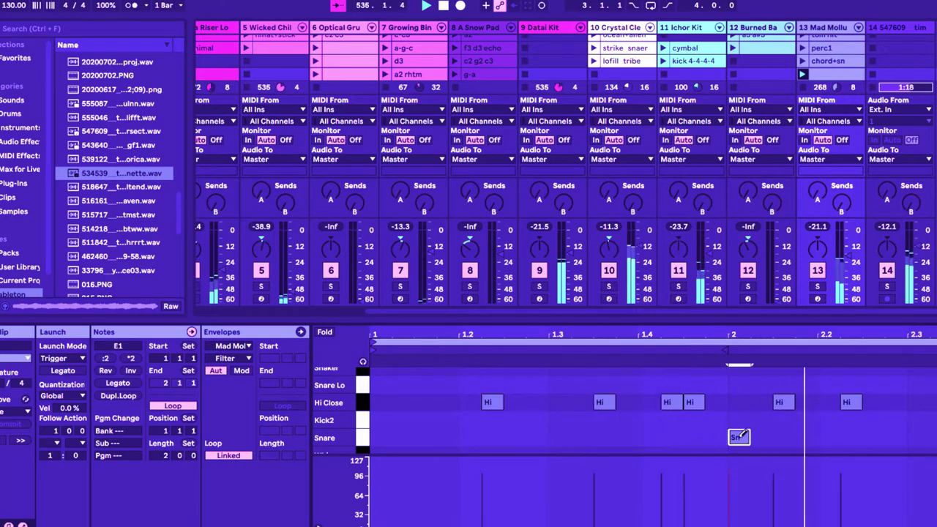
pyautogui.click(399, 437)
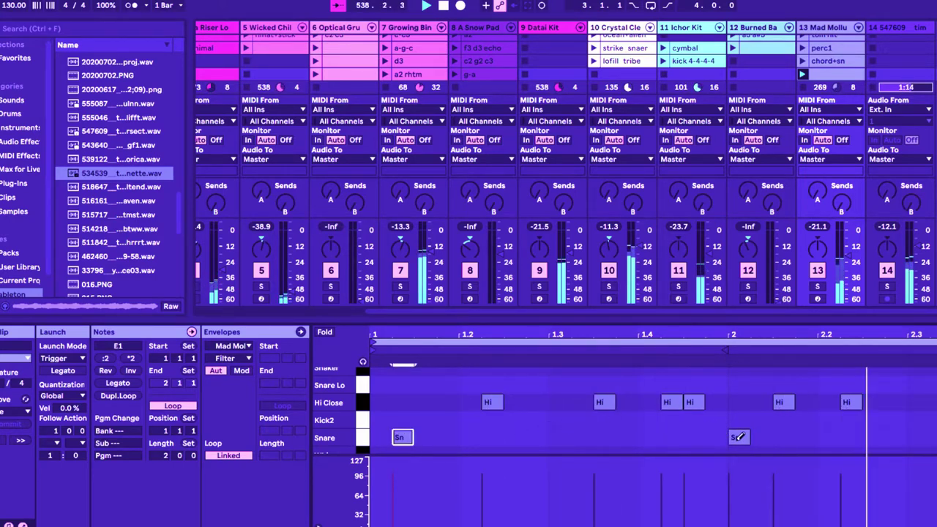
pyautogui.click(402, 437)
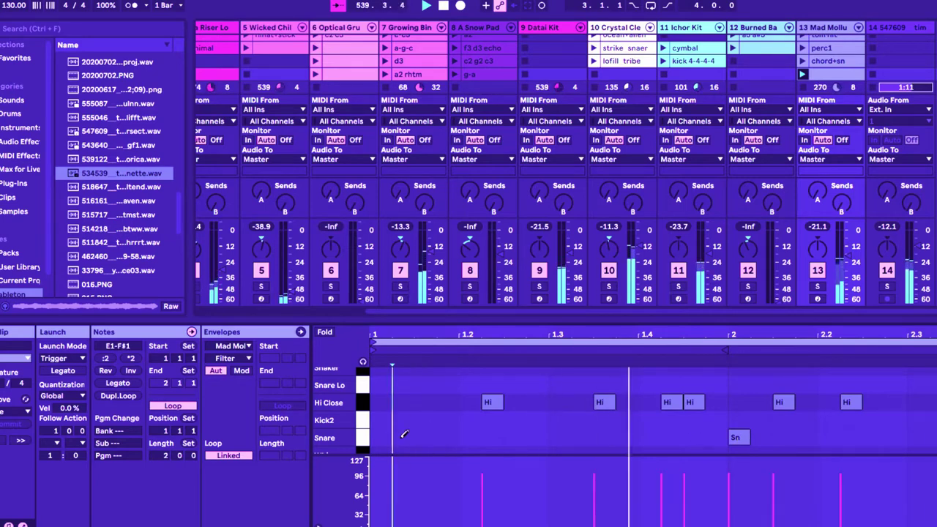
pyautogui.click(730, 437)
# - Set the Mad Mollusc Kit's Filter macro to 32 and check the clip's notes
pyautogui.hotkey('shift', 'Tab')
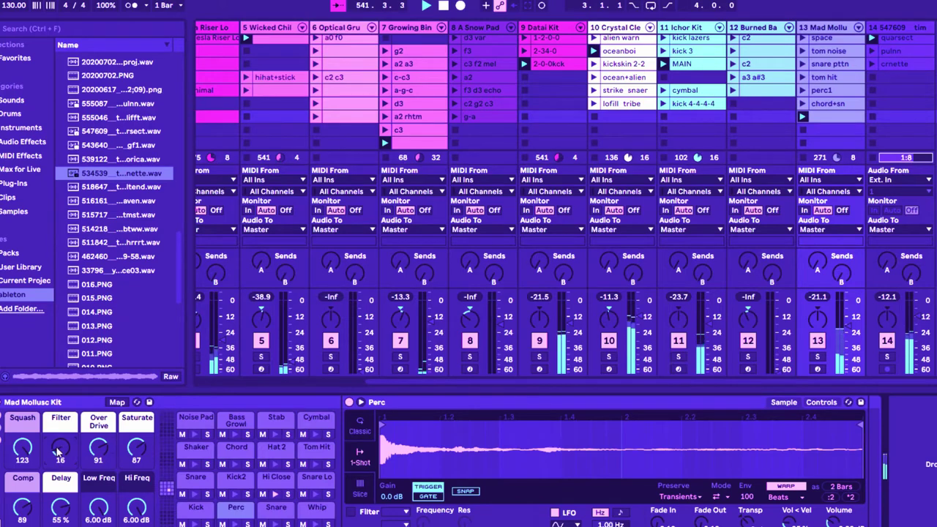
pyautogui.moveTo(57, 452); pyautogui.dragTo(57, 440)
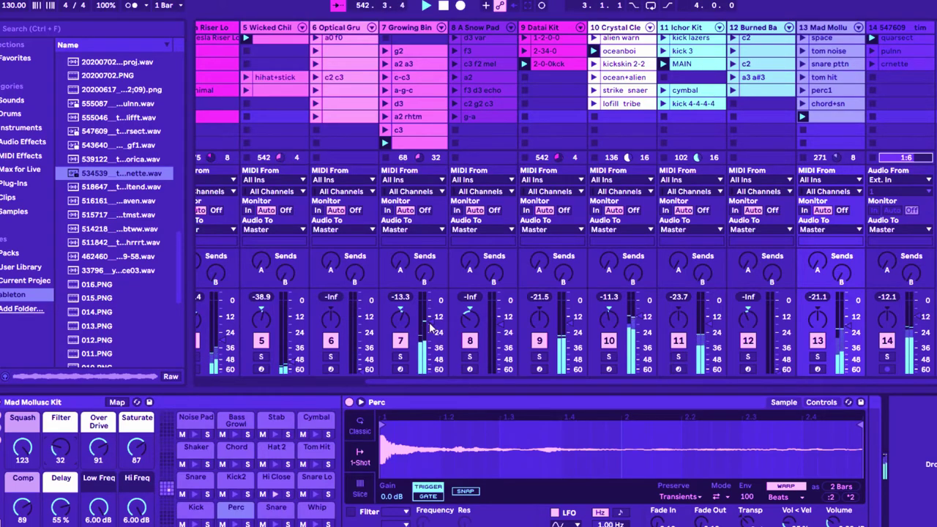
pyautogui.hotkey('shift', 'Tab')
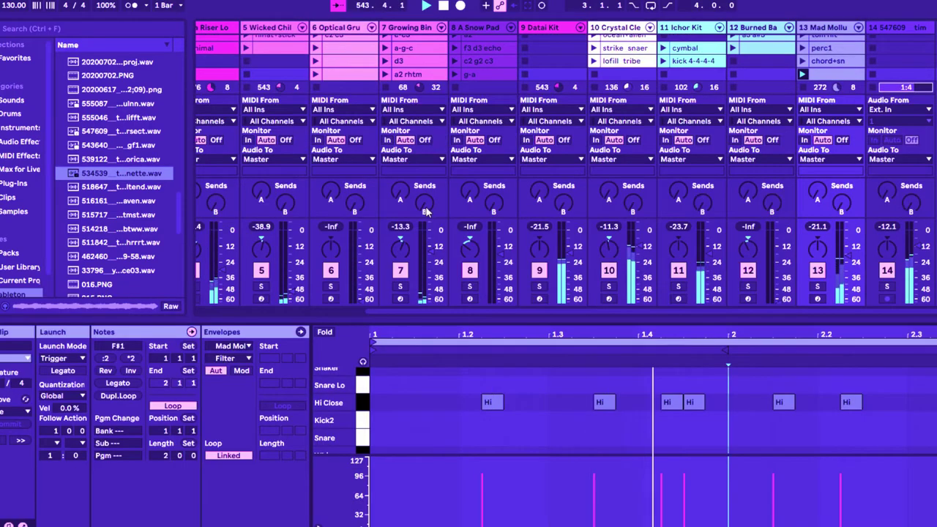
pyautogui.hotkey('shift', 'Tab')
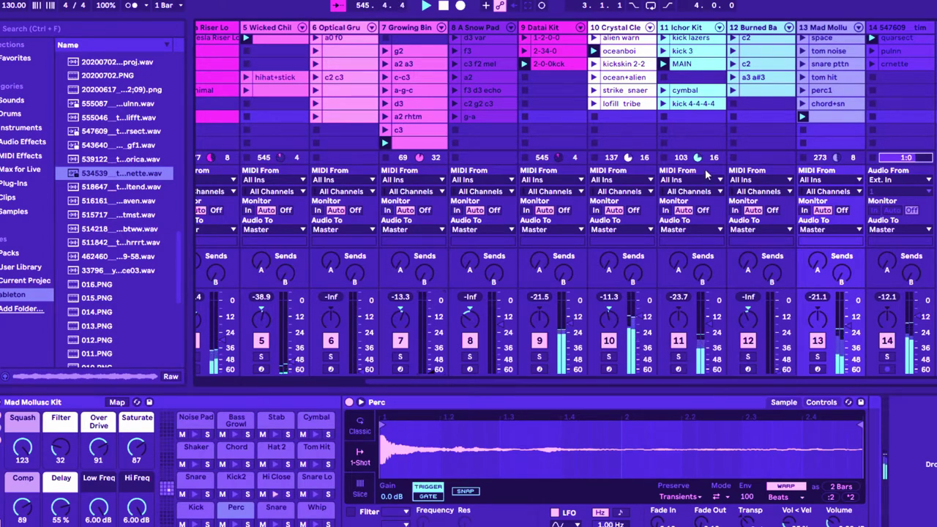
# - Try out a Synth Chord Vocal note at 1.3 in the oceanboi clip on track 10, removing it again
pyautogui.click(593, 54)
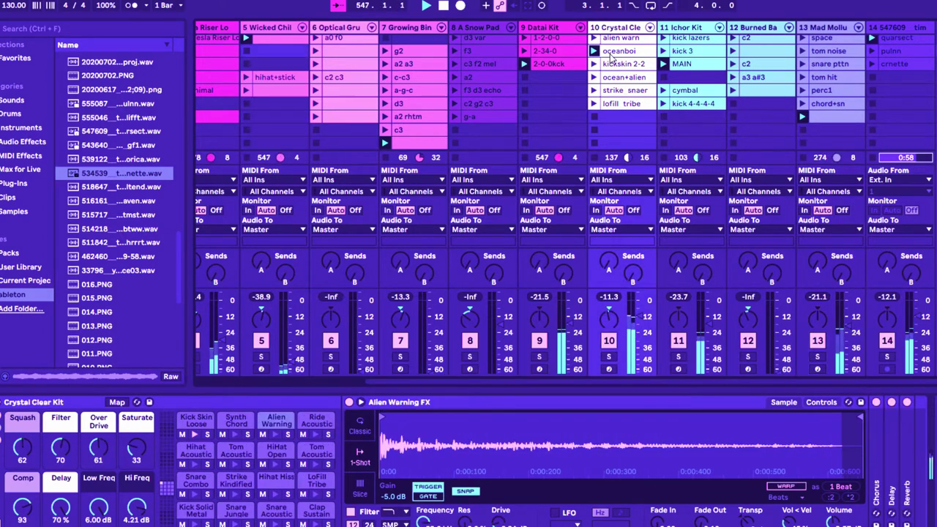
pyautogui.hotkey('shift', 'Tab')
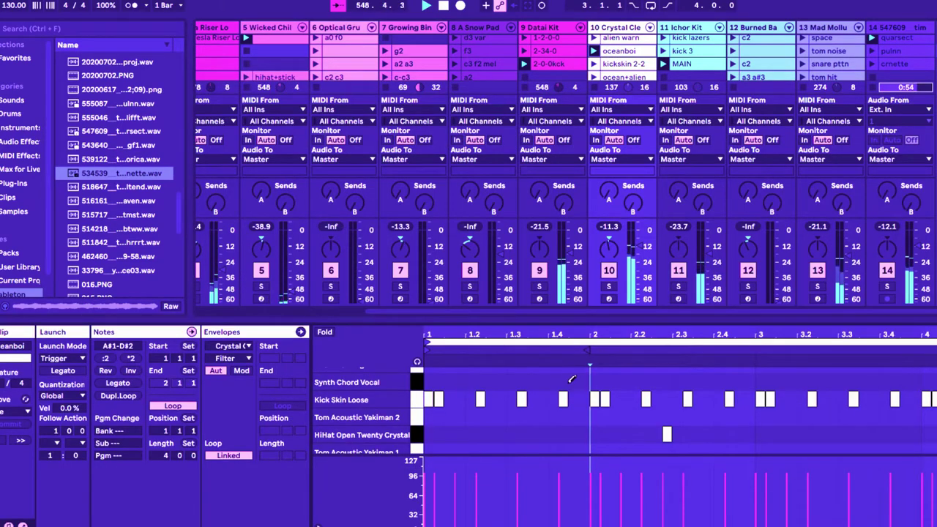
pyautogui.click(512, 381)
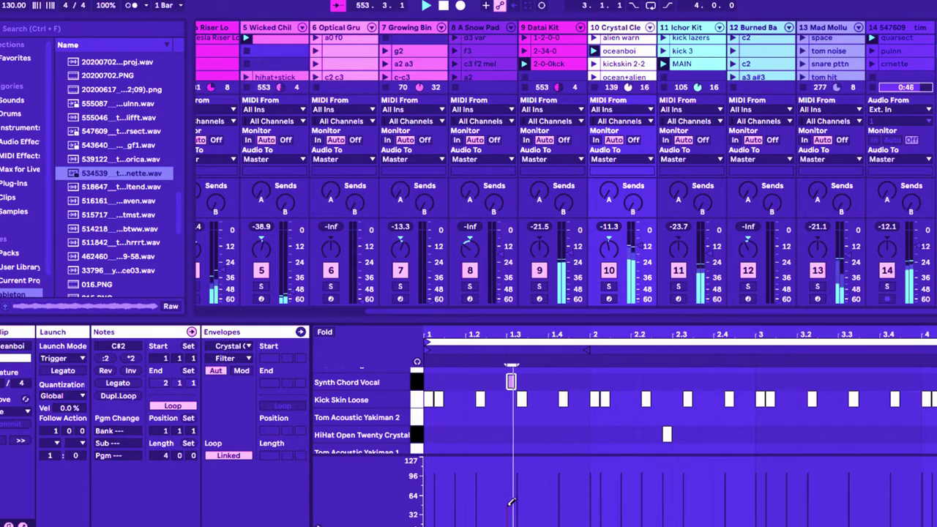
pyautogui.click(513, 382)
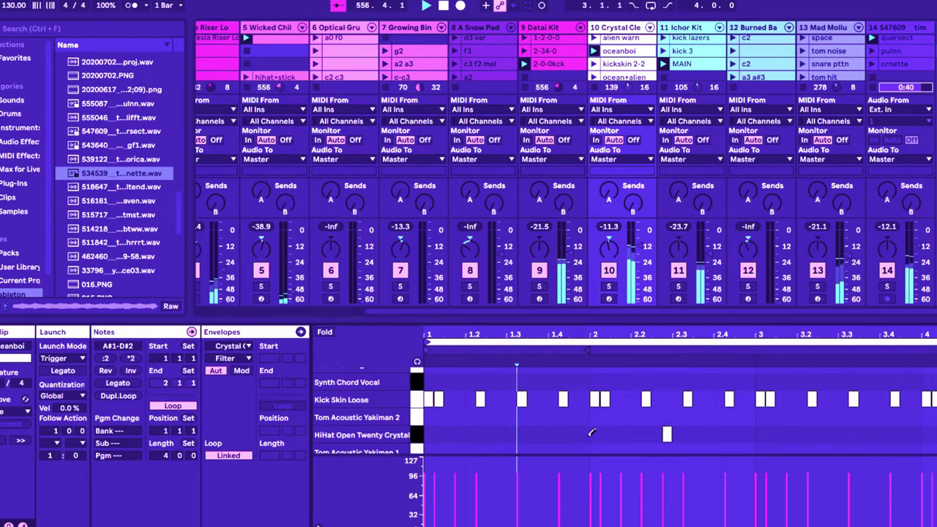
# - Add a HiHat Open note at 1.3.4 in the oceanboi clip and delete the one at 2.2.4
pyautogui.click(542, 434)
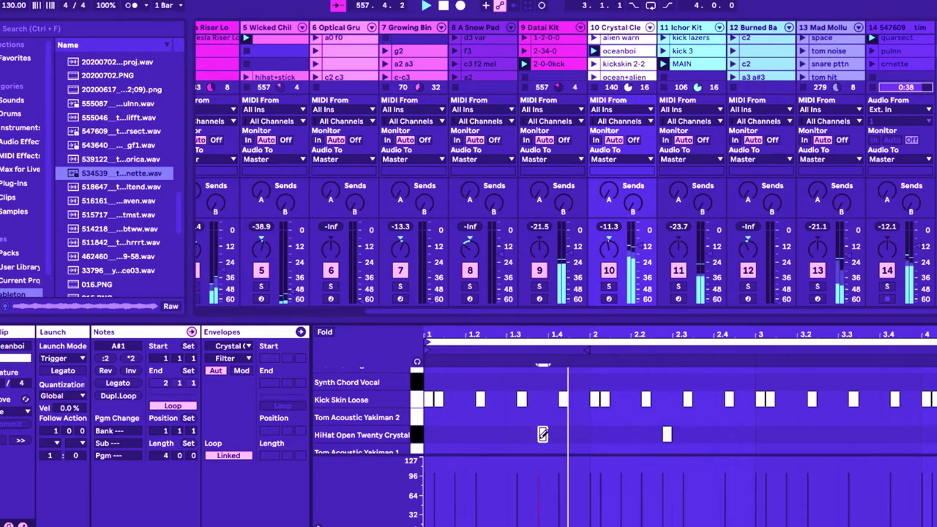
pyautogui.click(542, 434)
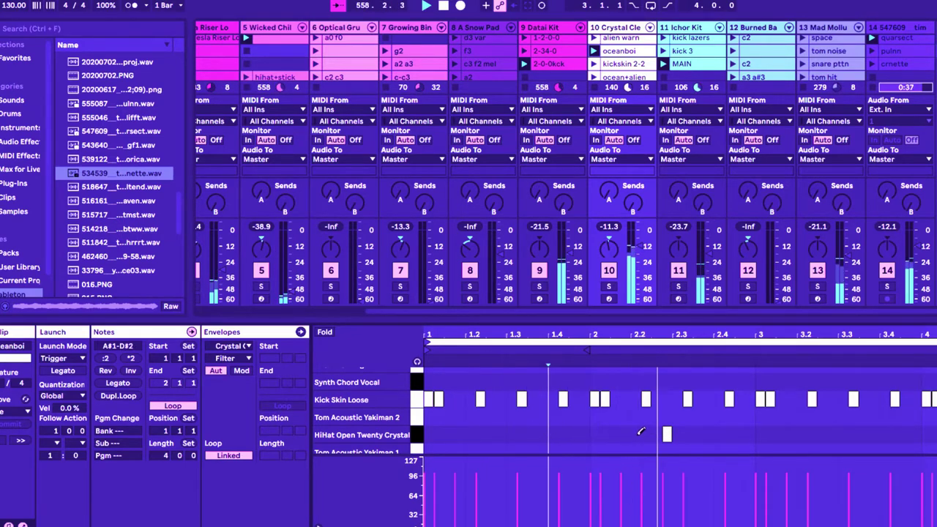
pyautogui.click(543, 434)
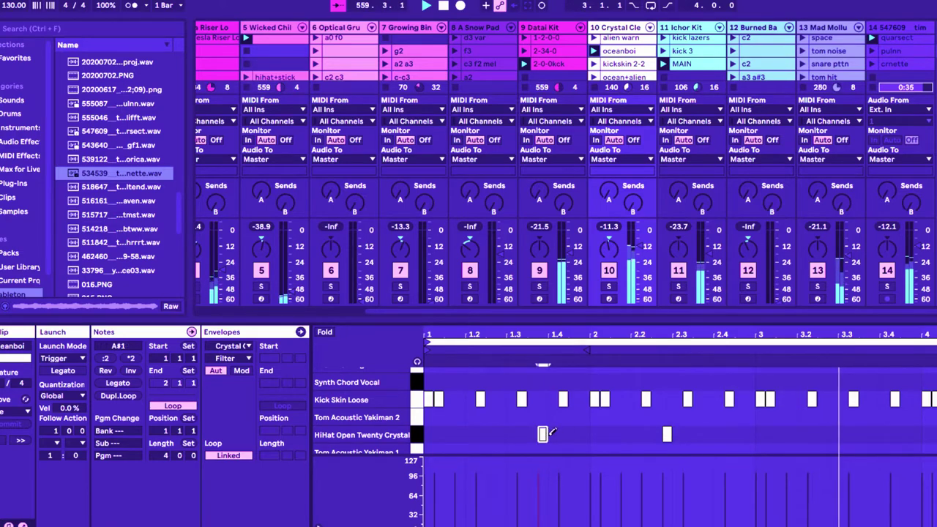
pyautogui.click(669, 434)
# - Set the Crystal Clear Kit's Saturate macro to 36
pyautogui.click(639, 170)
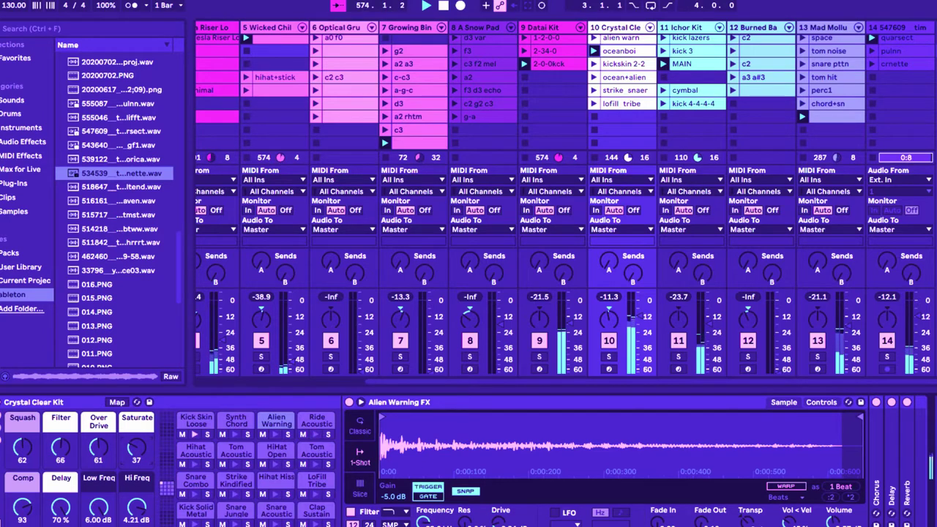
pyautogui.moveTo(133, 452); pyautogui.dragTo(133, 453)
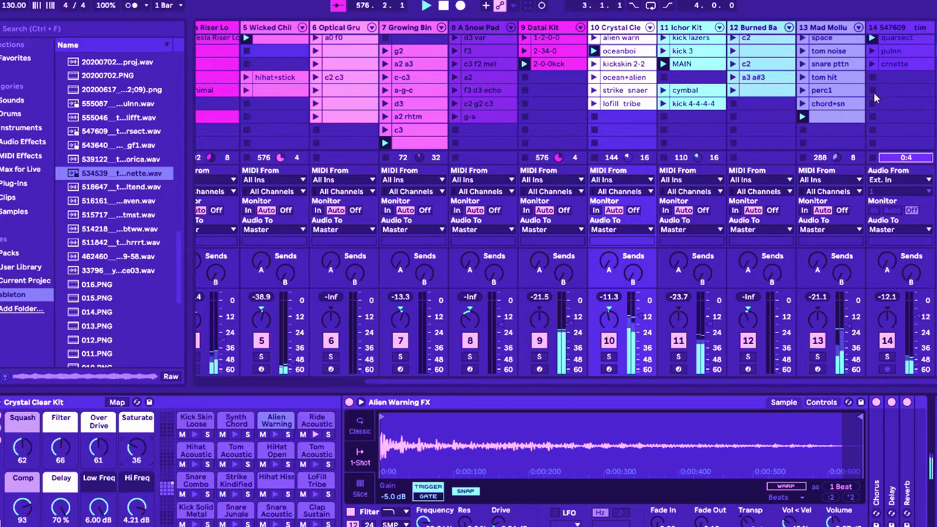
# - Review the notes of the playing Mad Mollusc Kit clip and its rack's macro settings
pyautogui.doubleClick(814, 119)
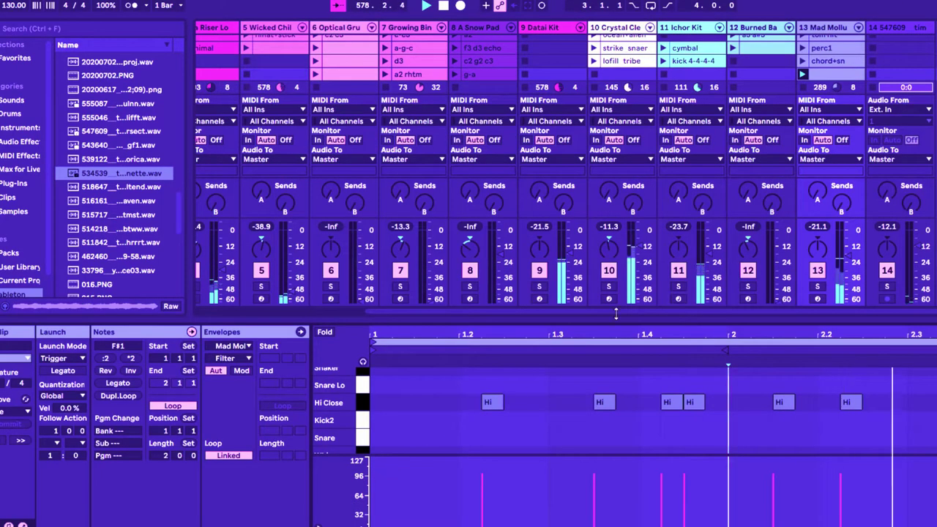
pyautogui.hotkey('shift', 'Tab')
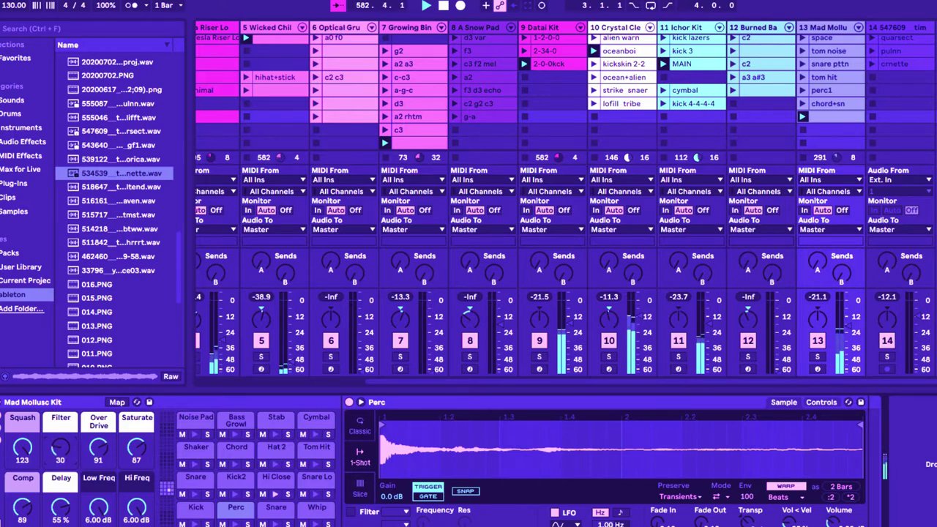
# - Relaunch the quarsect clip on track 14 and review its sample waveform
pyautogui.click(872, 45)
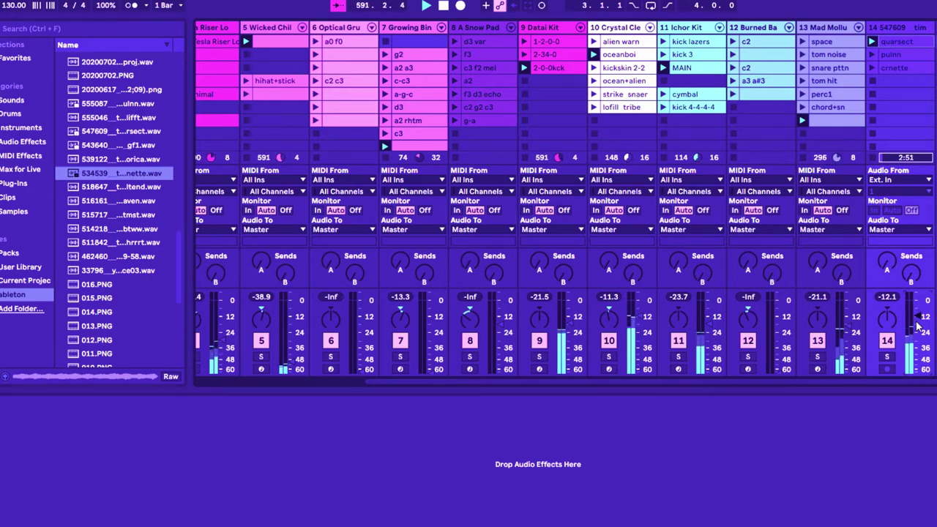
pyautogui.hotkey('shift', 'Tab')
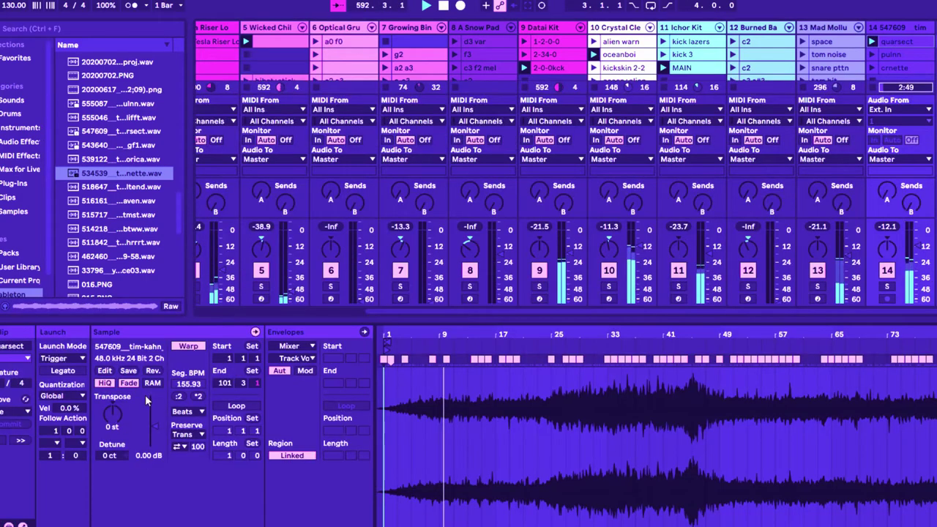
pyautogui.hotkey('shift', 'Tab')
# - Inspect the racks behind the MAIN clip on track 11 and the oceanboi clip on track 10
pyautogui.click(679, 68)
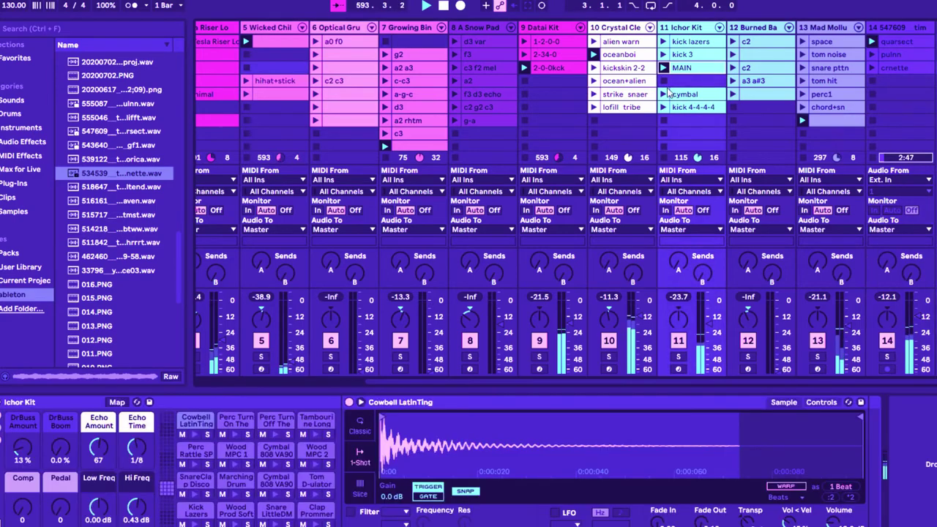
pyautogui.click(611, 55)
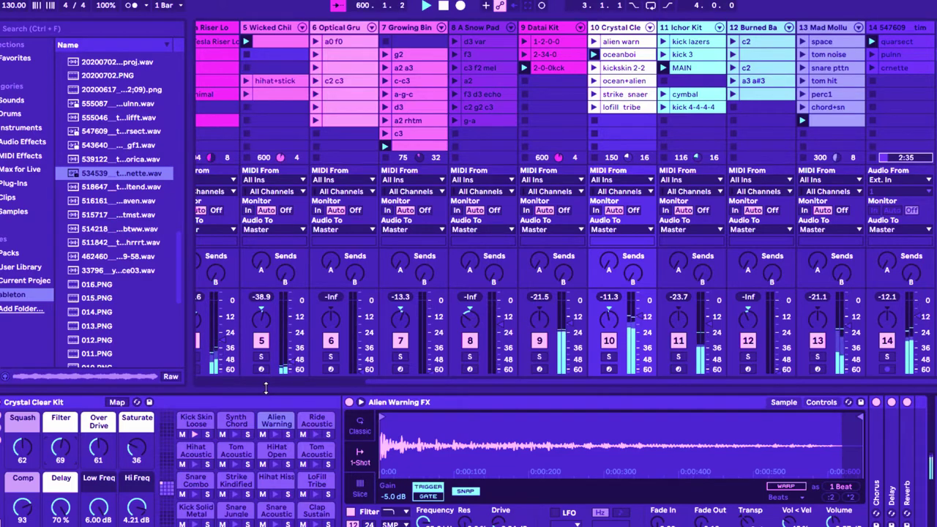
# - Examine the playing clip's notes on track 4, Tesla Riser Loop, and that track's synth settings
pyautogui.click(203, 80)
pyautogui.click(313, 70)
pyautogui.doubleClick(314, 69)
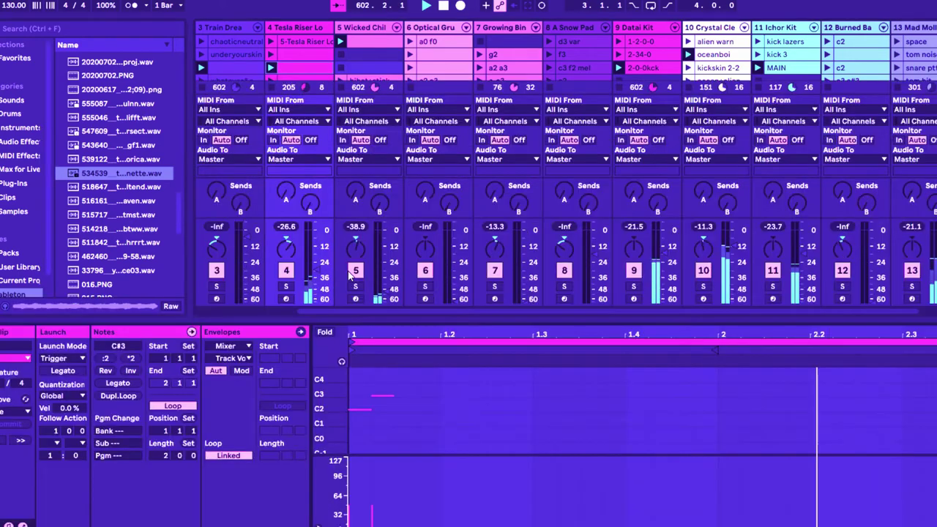
pyautogui.hotkey('shift', 'Tab')
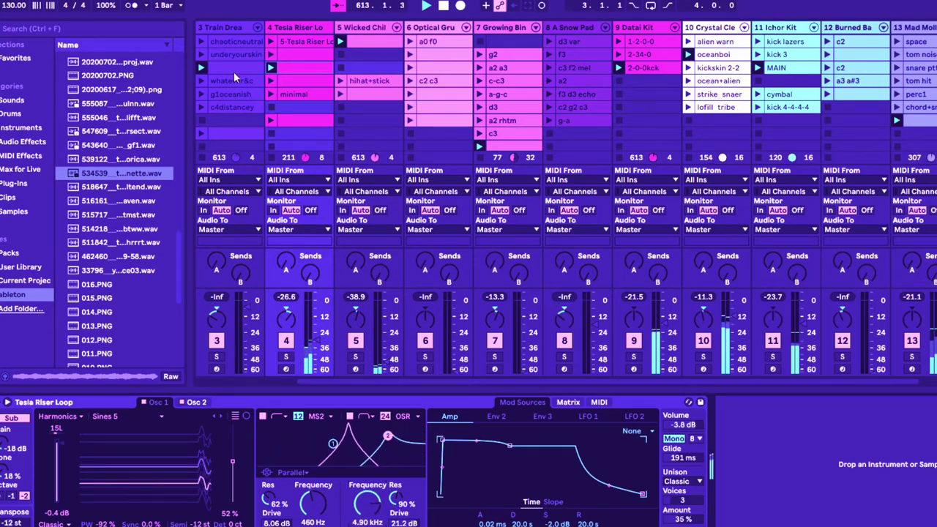
# - Audition the 5-Tesla Riser Loop clip on track 4, and launch the minimal clip in its place
pyautogui.click(271, 42)
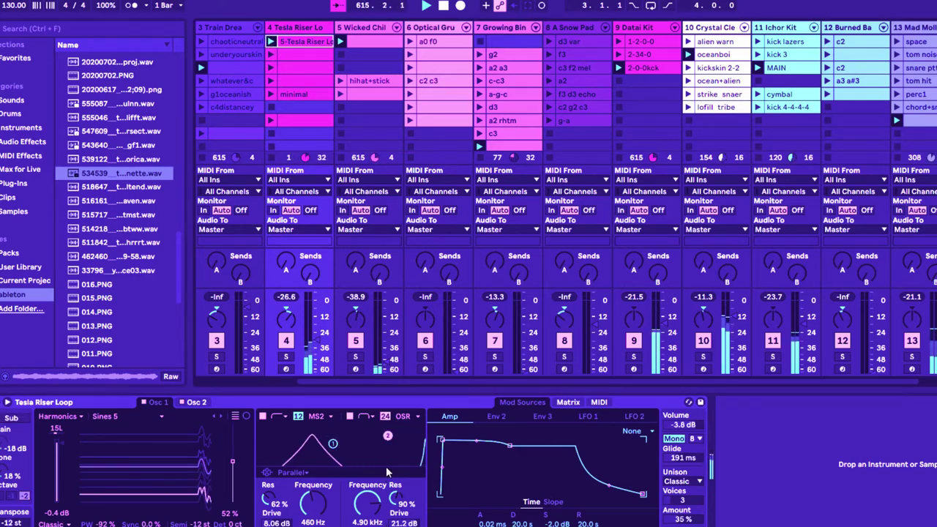
pyautogui.click(288, 94)
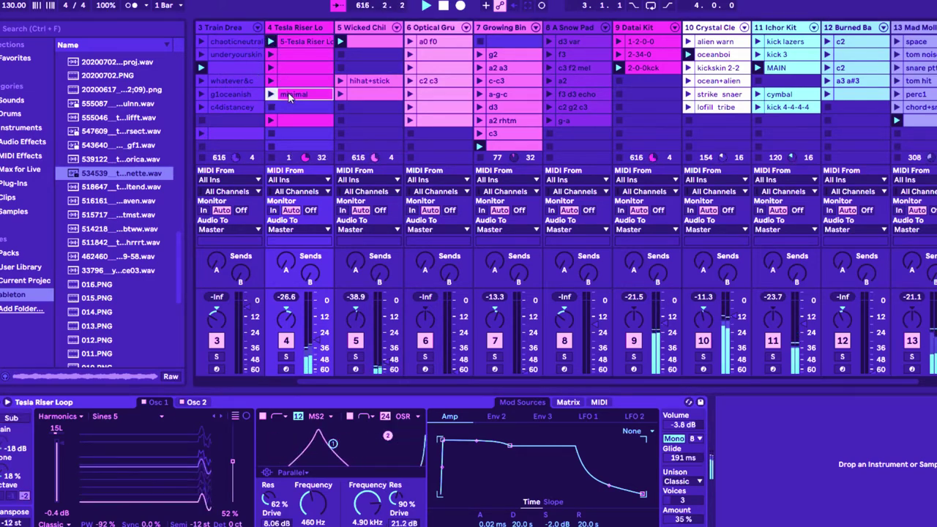
pyautogui.click(271, 95)
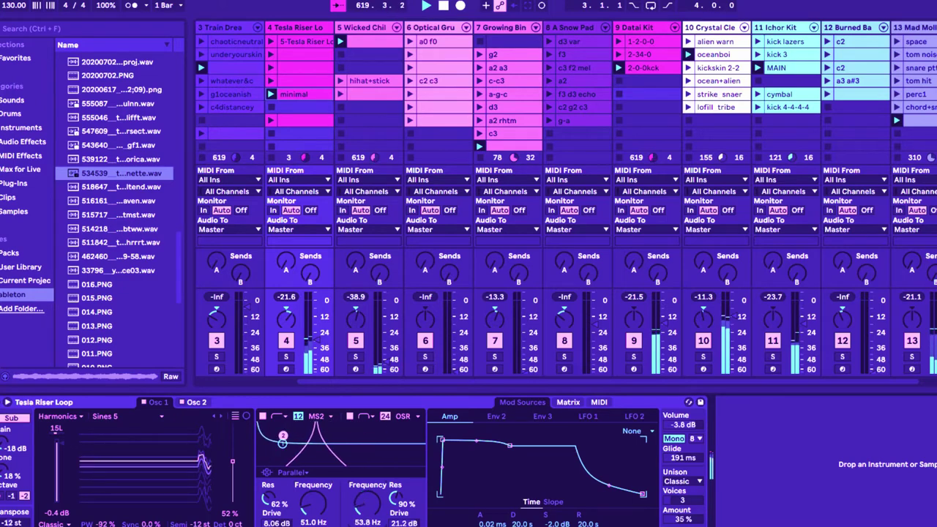
# - Adjust the Tesla Riser Loop synth's filters, setting the first frequency to 20.5 kHz and the second to 20.0 Hz
pyautogui.moveTo(367, 503); pyautogui.dragTo(367, 512)
pyautogui.moveTo(308, 509); pyautogui.dragTo(308, 413)
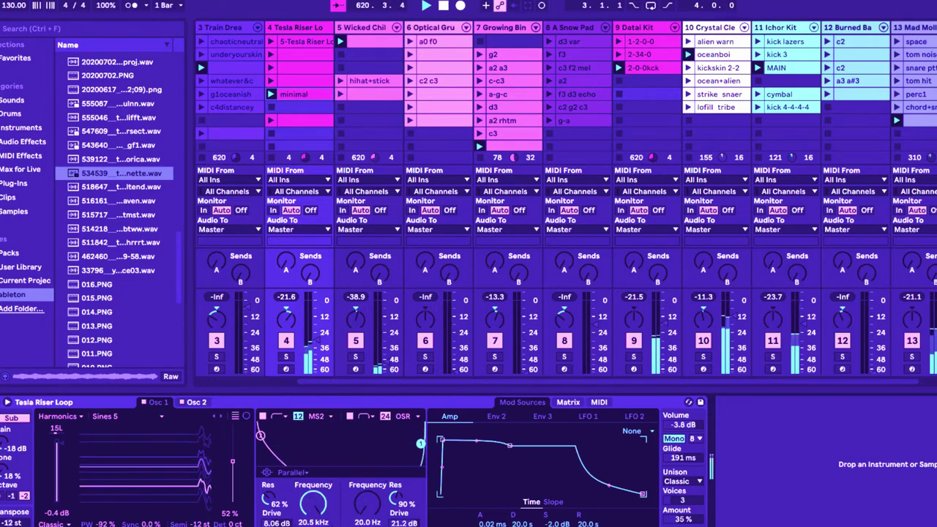
pyautogui.moveTo(329, 512)
pyautogui.mouseDown()
pyautogui.moveTo(329, 526)
pyautogui.moveTo(367, 494)
pyautogui.moveTo(312, 510)
pyautogui.moveTo(312, 494)
pyautogui.mouseUp()
# - Delete the Ride Acoustic Ocean notes in bars 2 and 3 of the oceanboi clip on track 10
pyautogui.click(722, 59)
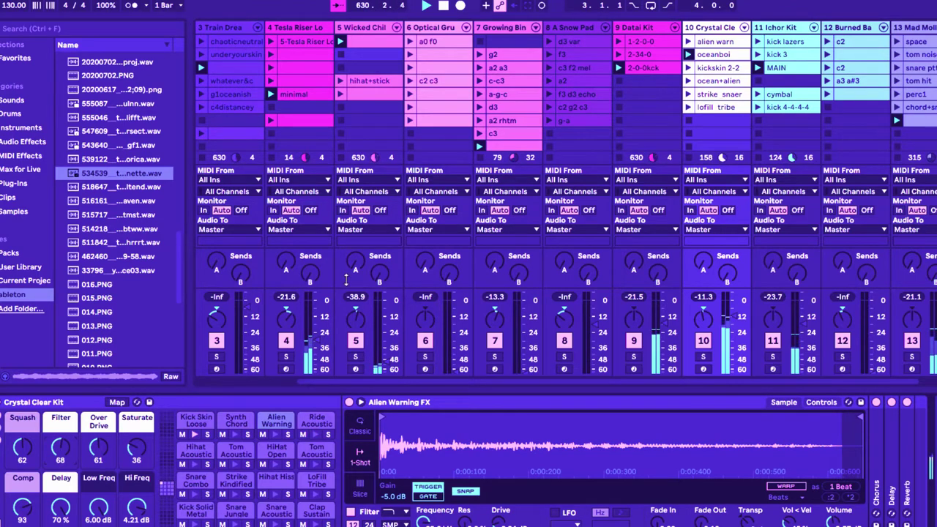
pyautogui.click(721, 54)
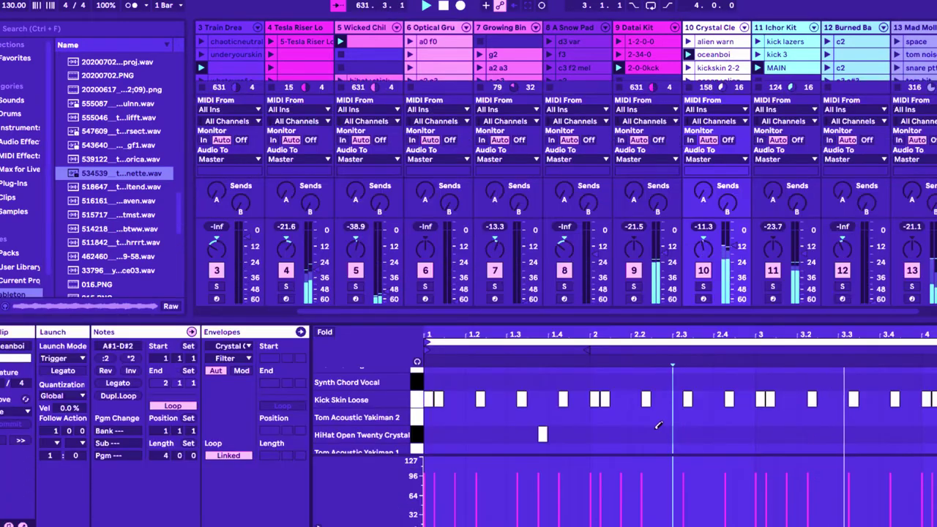
pyautogui.scroll(2, 609, 421)
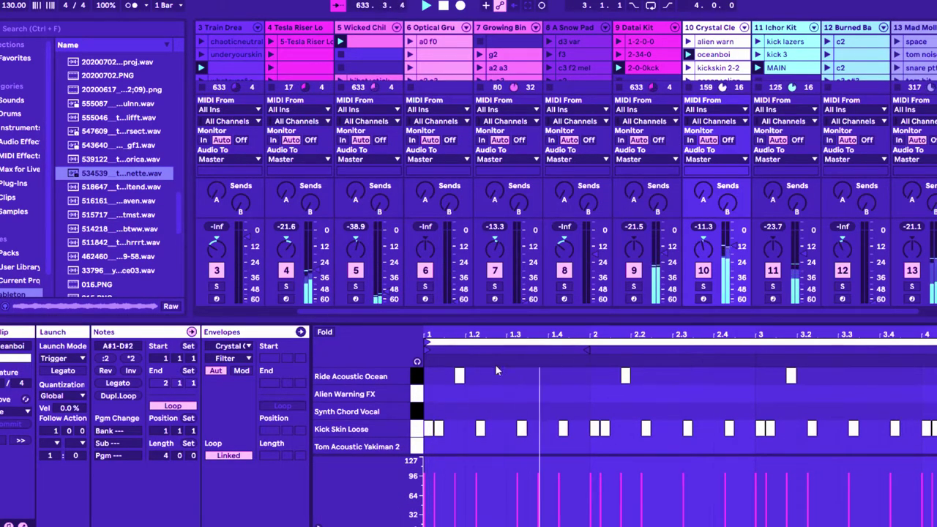
pyautogui.click(626, 377)
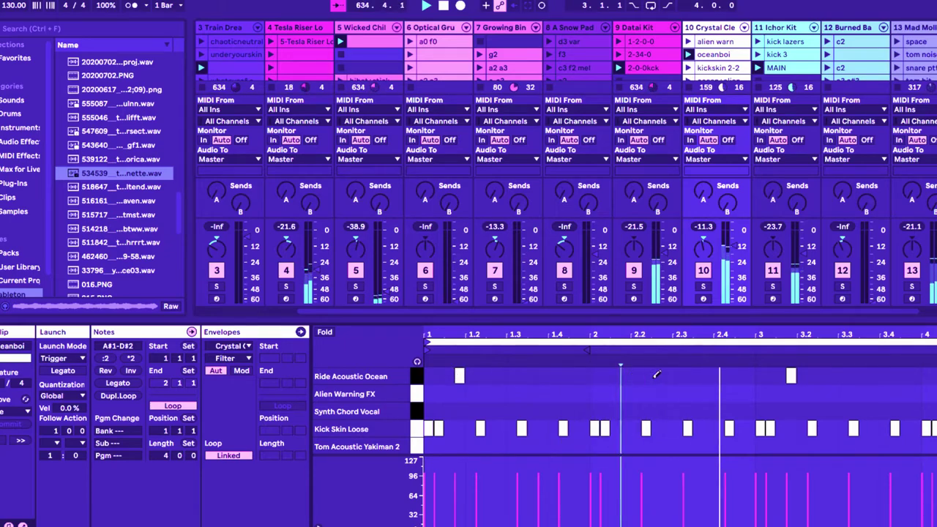
pyautogui.hotkey('shift', 'Tab')
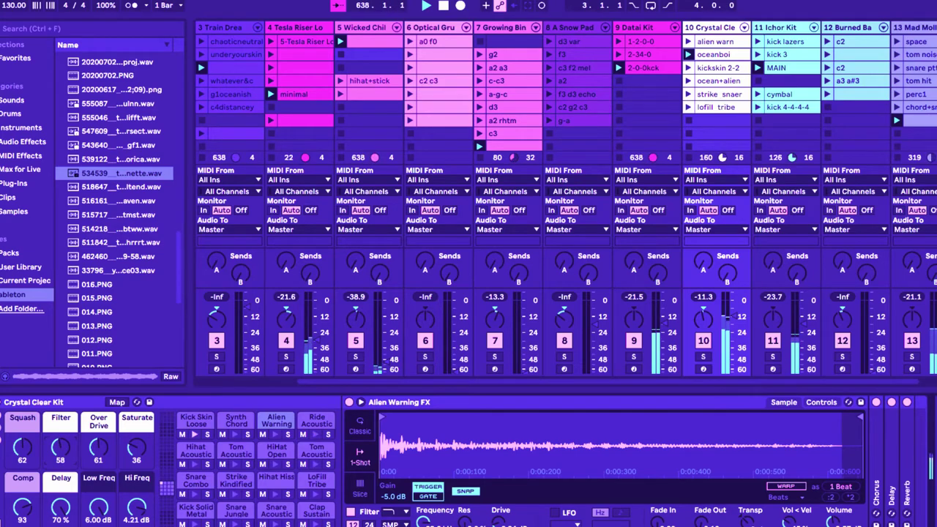
pyautogui.hotkey('shift', 'Tab')
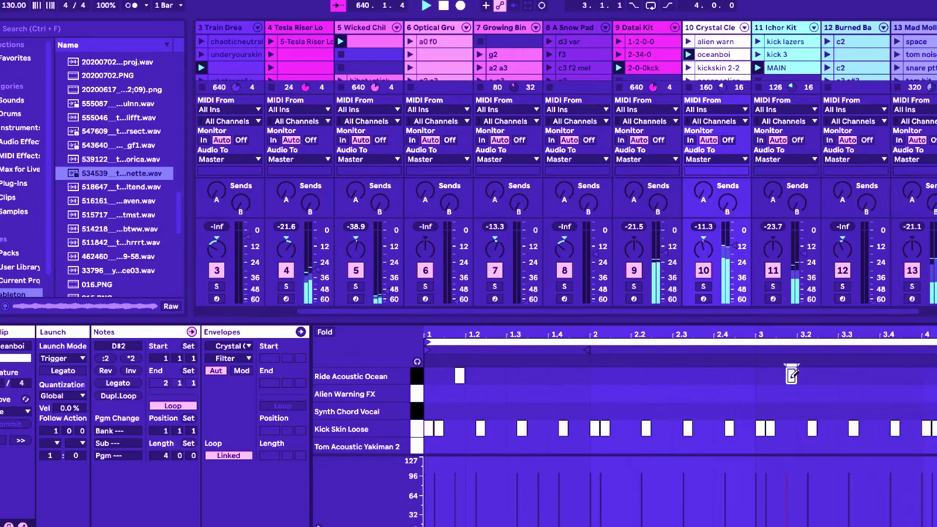
pyautogui.hotkey('shift', 'Tab')
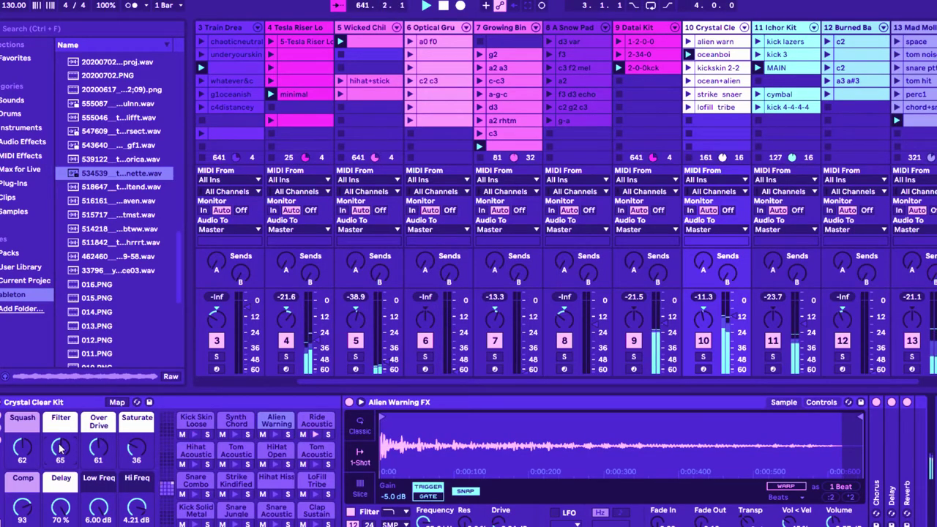
# - Set the Crystal Clear Kit's Filter macro to 52 and delete the Ride Acoustic Ocean note in bar 1 of the oceanboi clip
pyautogui.moveTo(61, 448); pyautogui.dragTo(60, 455)
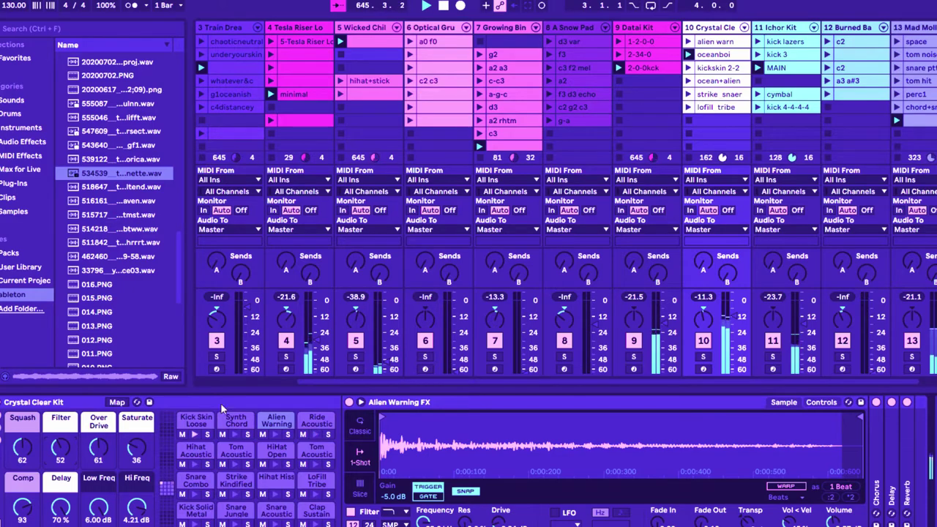
pyautogui.hotkey('shift', 'Tab')
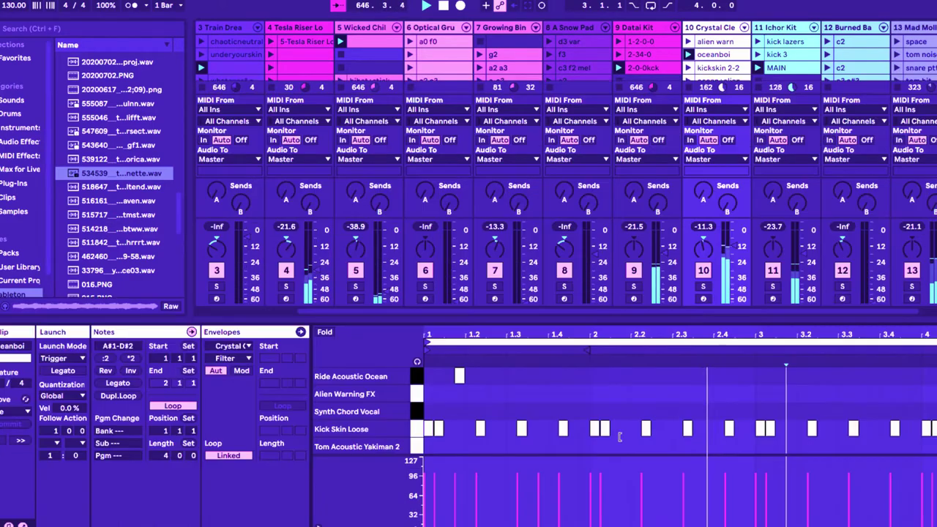
pyautogui.doubleClick(461, 373)
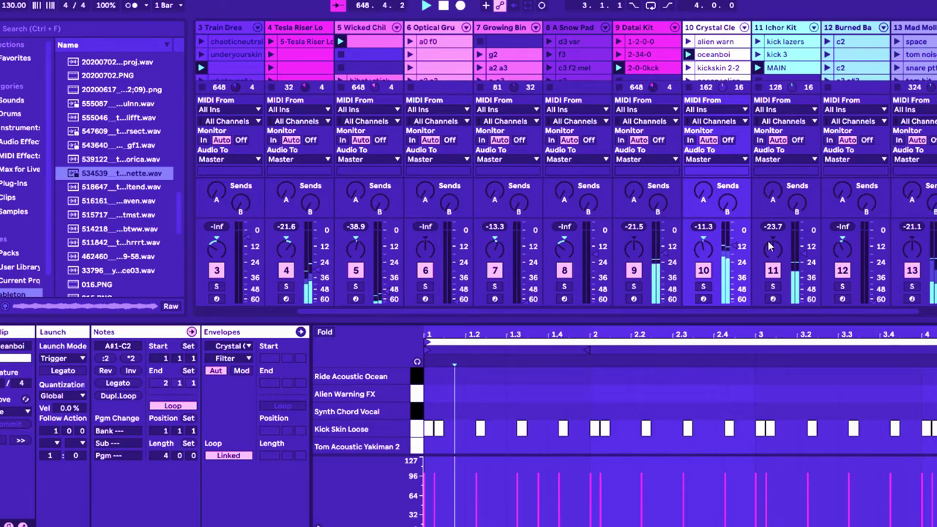
pyautogui.hotkey('shift', 'Tab')
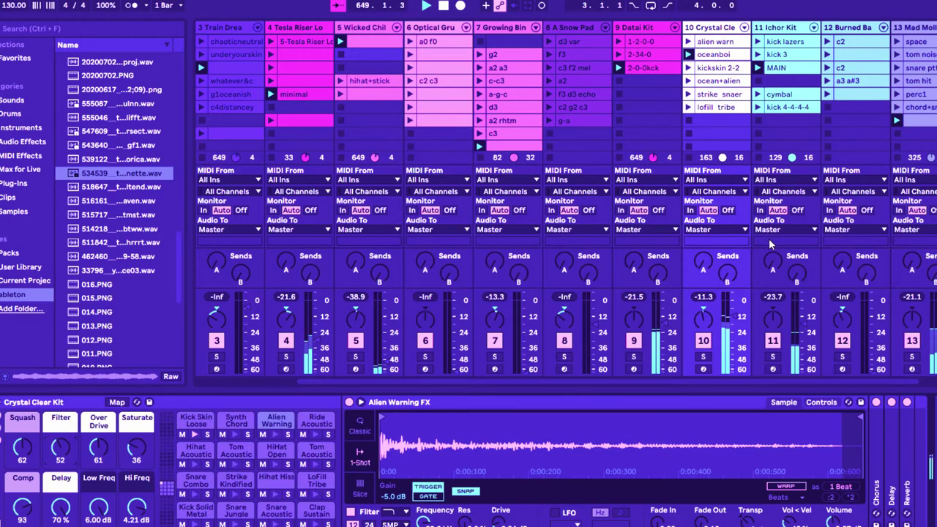
# - Examine the playing clip on track 13 and the Mad Mollusc Kit rack behind it
pyautogui.click(926, 383)
pyautogui.click(820, 120)
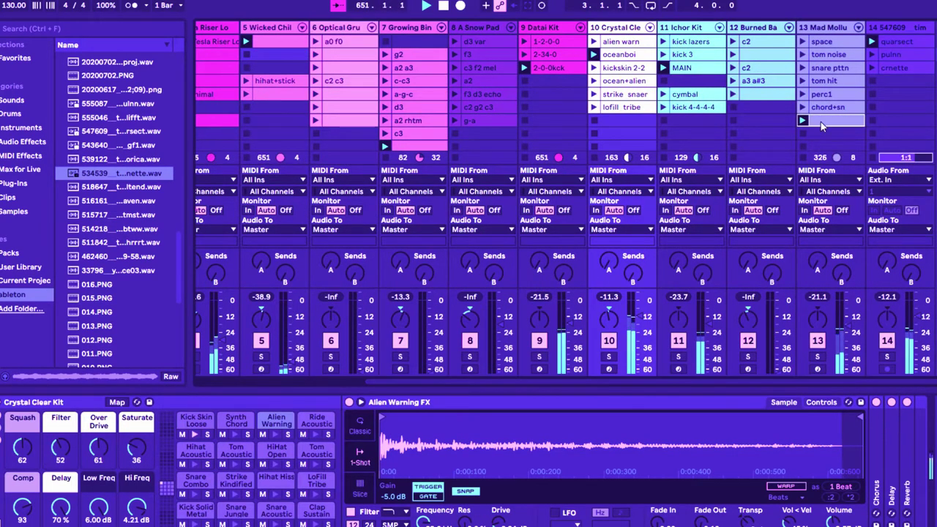
pyautogui.hotkey('shift', 'Tab')
pyautogui.hotkey('shift', 'Tab')
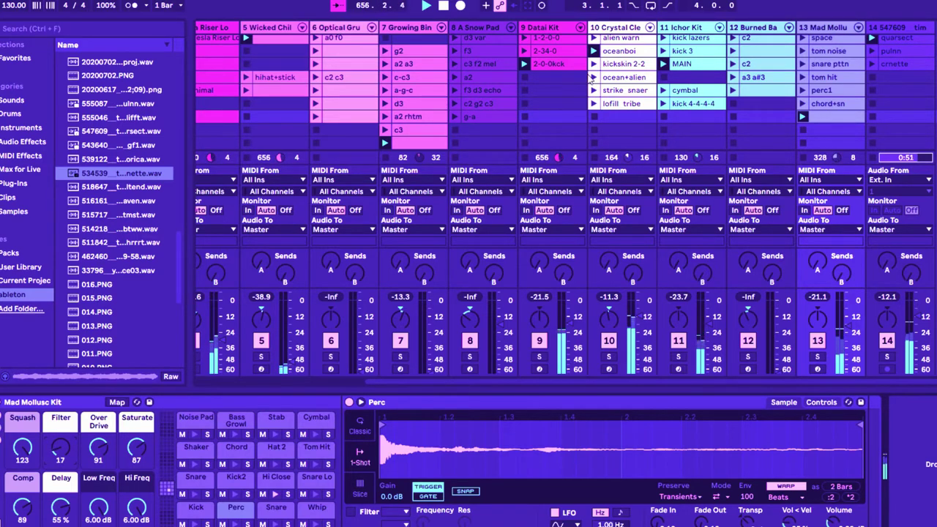
# - Recheck the oceanboi clip's notes on track 10, and inspect the rack behind the kick808 clip on track 2
pyautogui.click(614, 58)
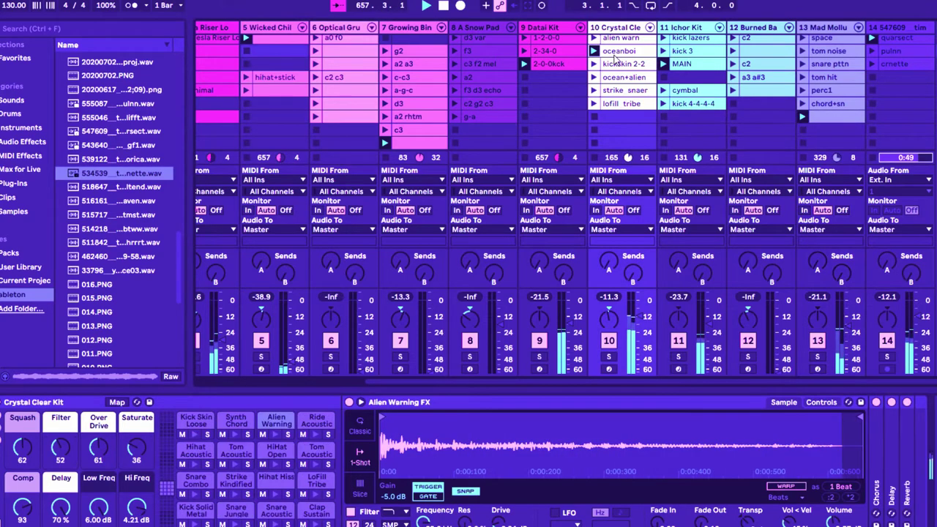
pyautogui.hotkey('shift', 'Tab')
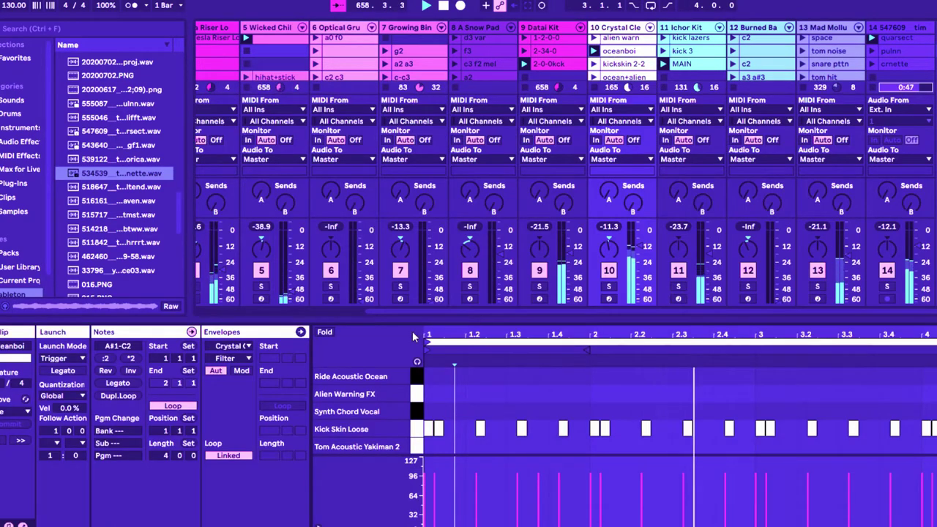
pyautogui.hotkey('shift', 'Tab')
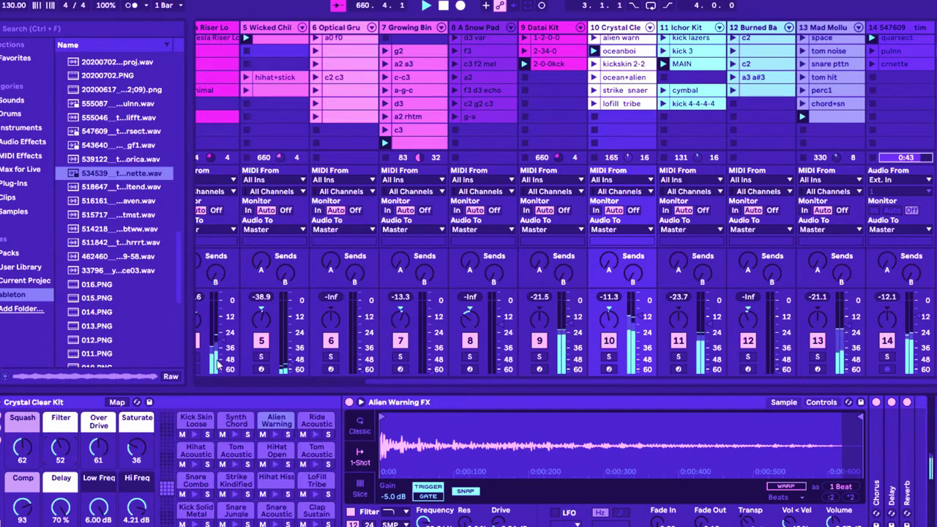
pyautogui.click(228, 381)
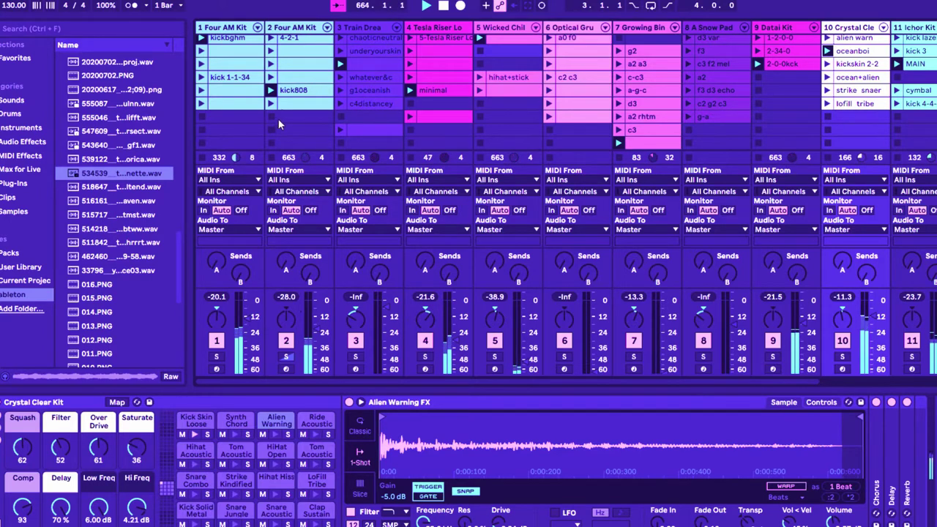
pyautogui.click(293, 91)
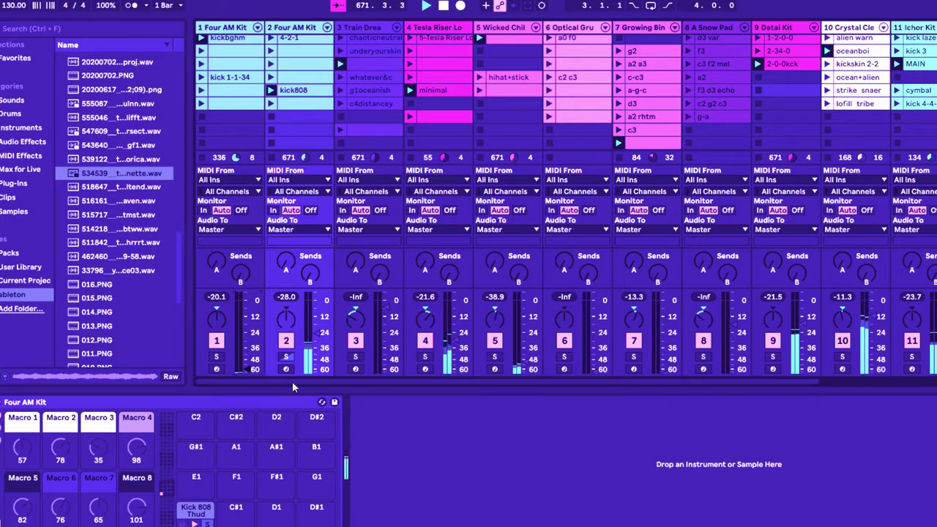
# - Set the Crystal Clear Kit's macros on track 10 to Filter 72, Over Drive 57 and Saturate 14
pyautogui.click(867, 57)
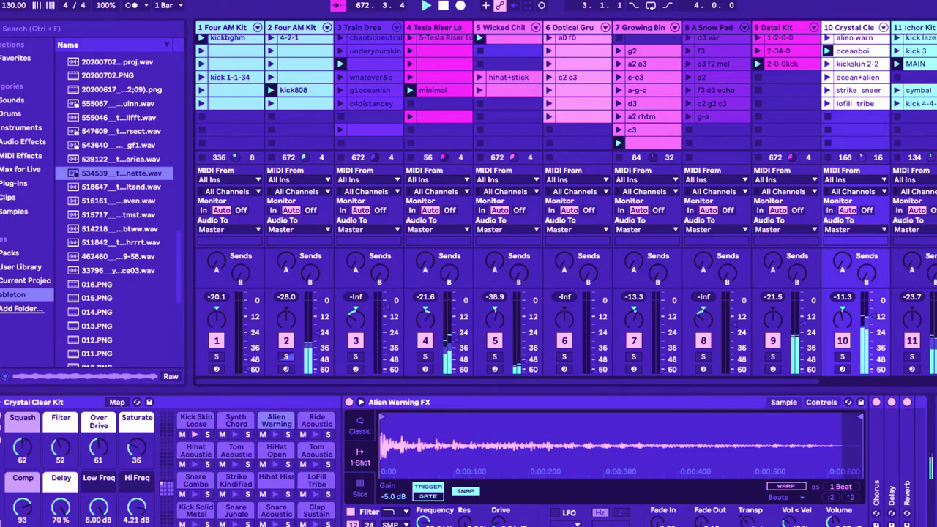
pyautogui.moveTo(65, 449); pyautogui.dragTo(65, 440)
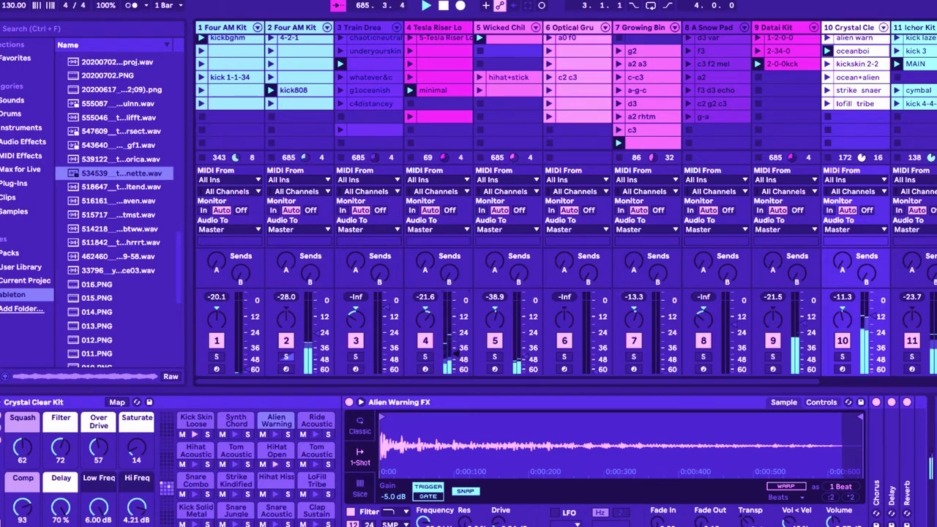
pyautogui.hotkey('shift', 'Tab')
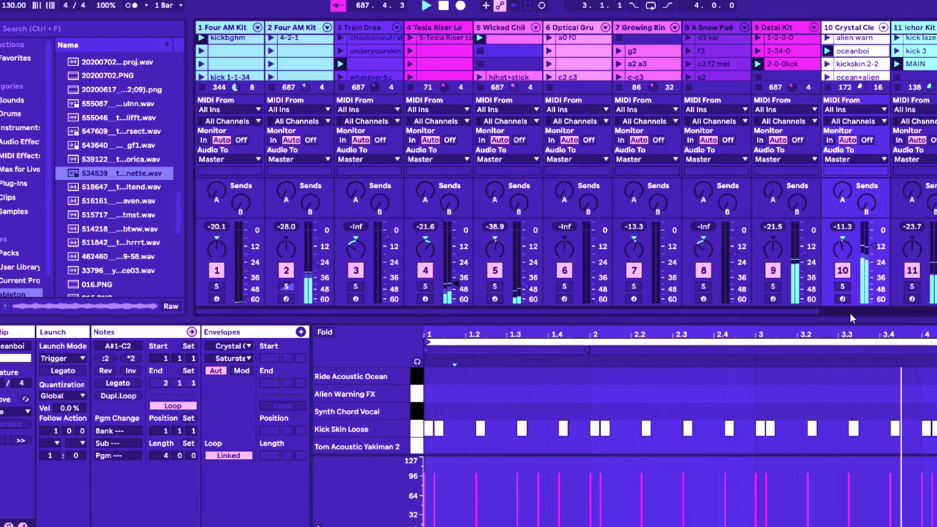
# - Raise the Filter macro of the Mad Mollusc Kit on track 13 to 68
pyautogui.hscroll(4, 849, 317)
pyautogui.press('Tab')
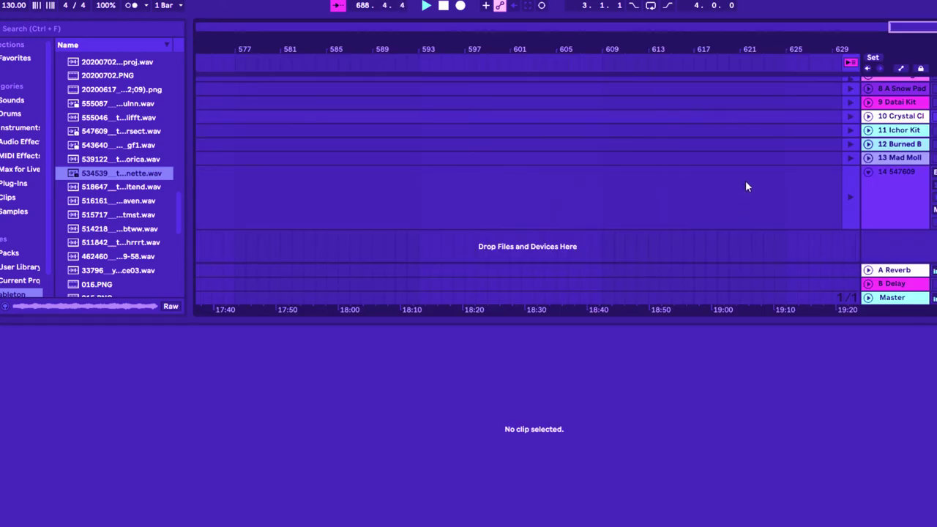
pyautogui.hotkey('shift', 'Tab')
pyautogui.press('Tab')
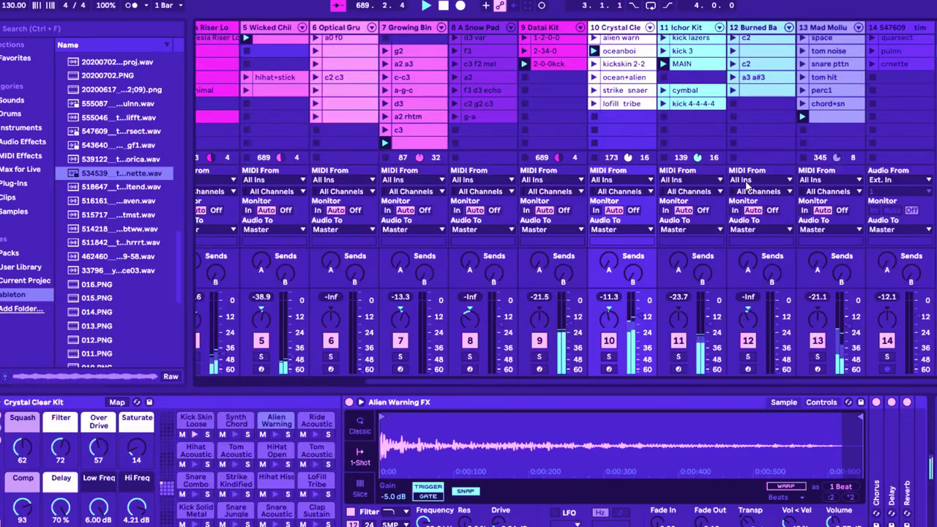
pyautogui.click(840, 122)
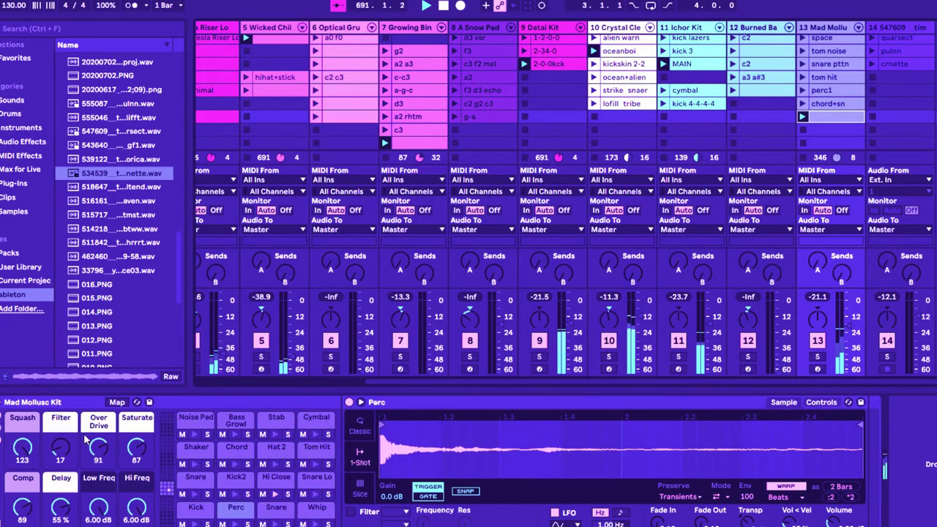
pyautogui.hotkey('shift', 'Tab')
pyautogui.hotkey('shift', 'Tab')
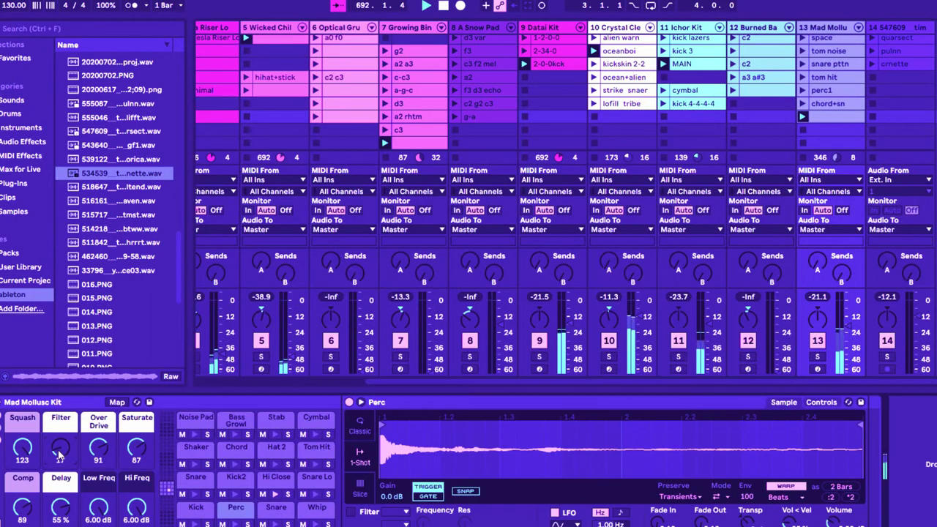
pyautogui.moveTo(60, 455); pyautogui.dragTo(60, 418)
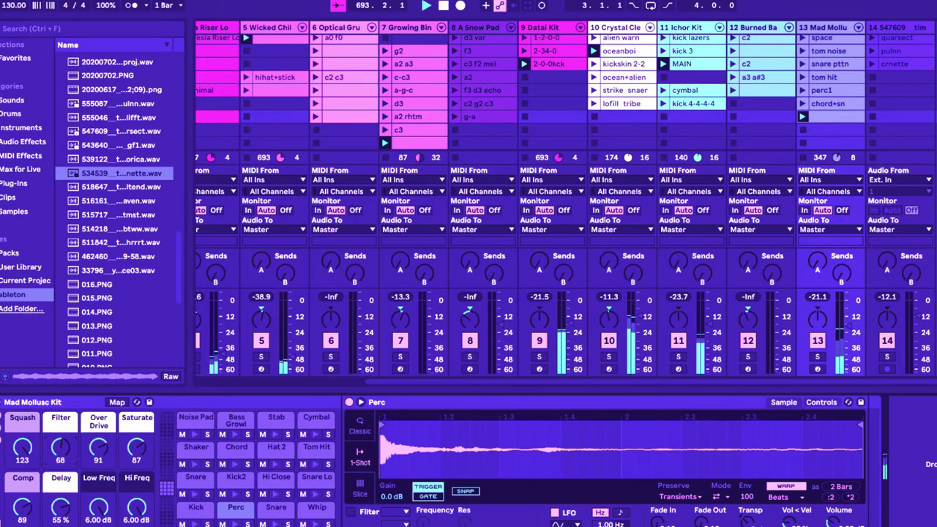
# - Launch the quarsect clip on track 14 and open its sample waveform
pyautogui.scroll(1, 884, 36)
pyautogui.click(871, 42)
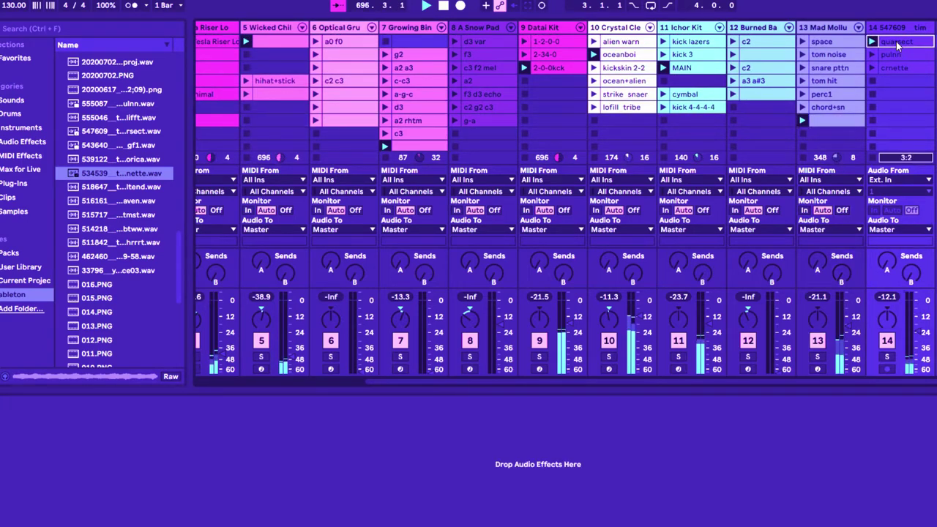
pyautogui.hotkey('shift', 'Tab')
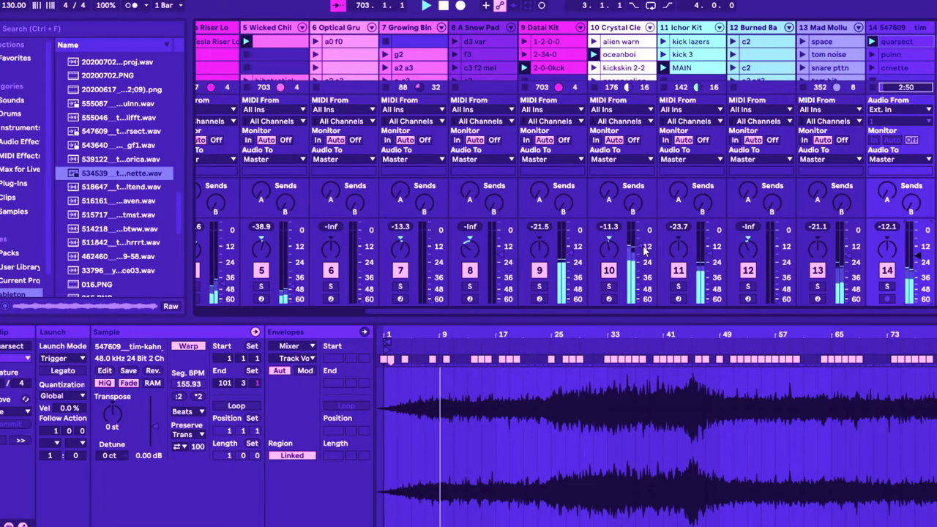
# - Examine the Hi Close notes in track 13's playing clip and the Burned Bass rack on track 12
pyautogui.scroll(-5, 792, 64)
pyautogui.click(813, 74)
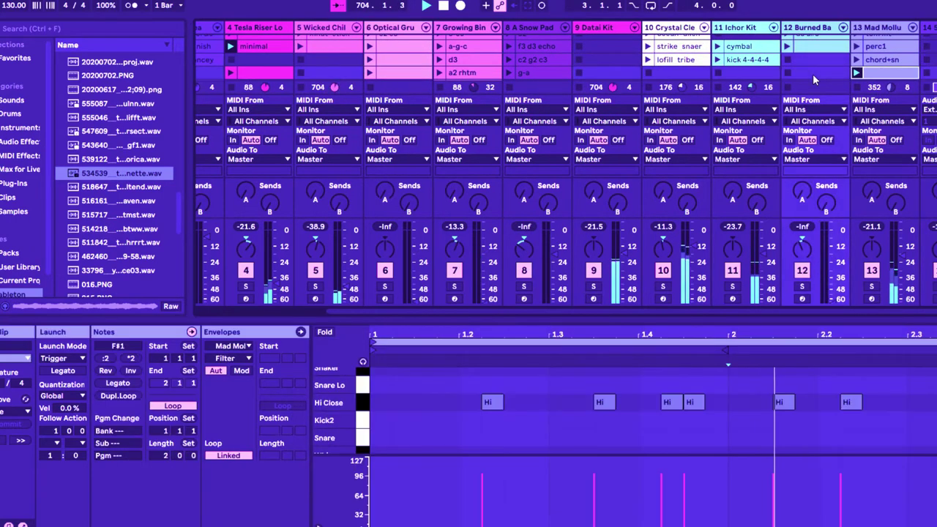
pyautogui.click(814, 75)
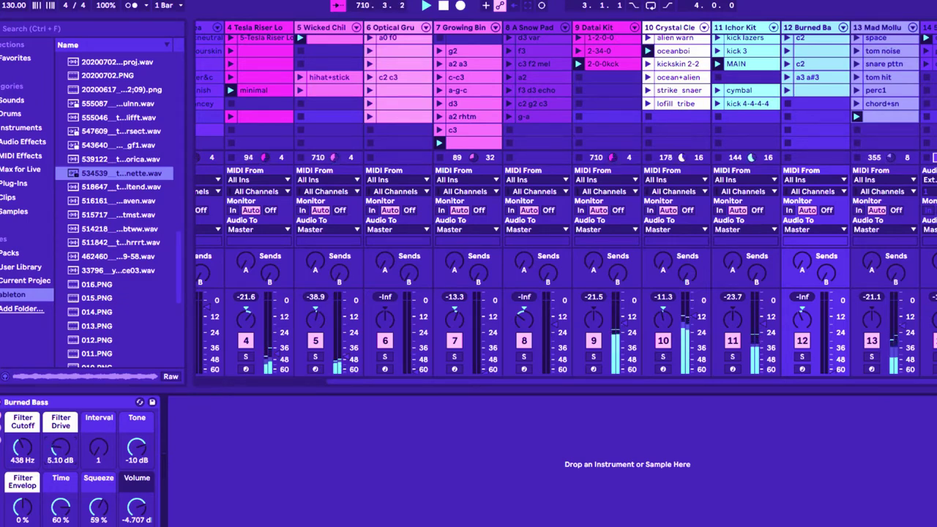
# - Gradually lower the Mad Mollusc Kit's Filter macro on track 13 to 29
pyautogui.click(882, 117)
pyautogui.moveTo(51, 448); pyautogui.dragTo(52, 451)
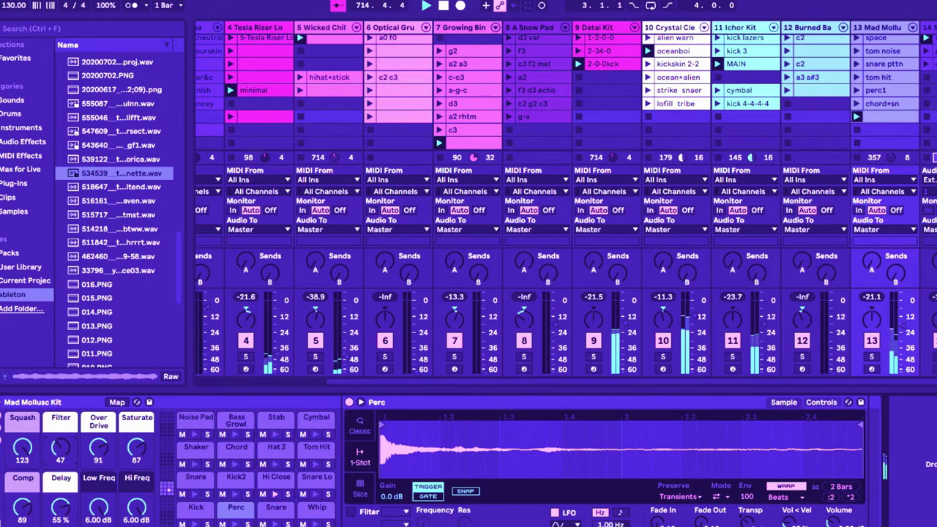
pyautogui.moveTo(61, 449); pyautogui.dragTo(61, 451)
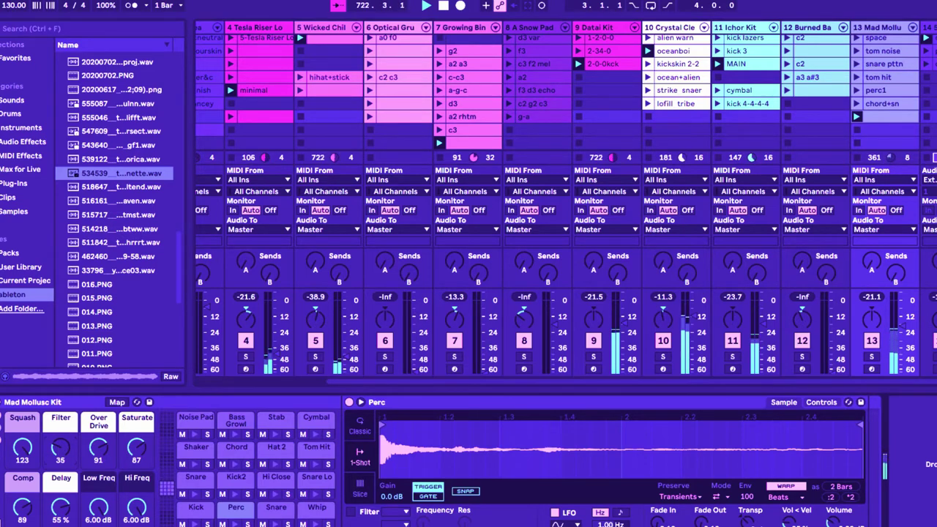
# - Stop the playing clip on track 7, Growing Binaural
pyautogui.scroll(-2, 60, 447)
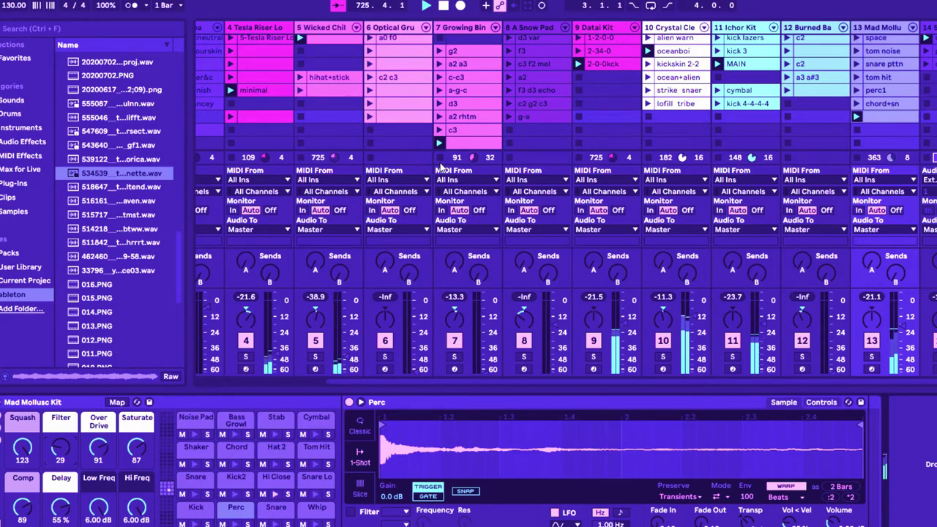
pyautogui.click(440, 162)
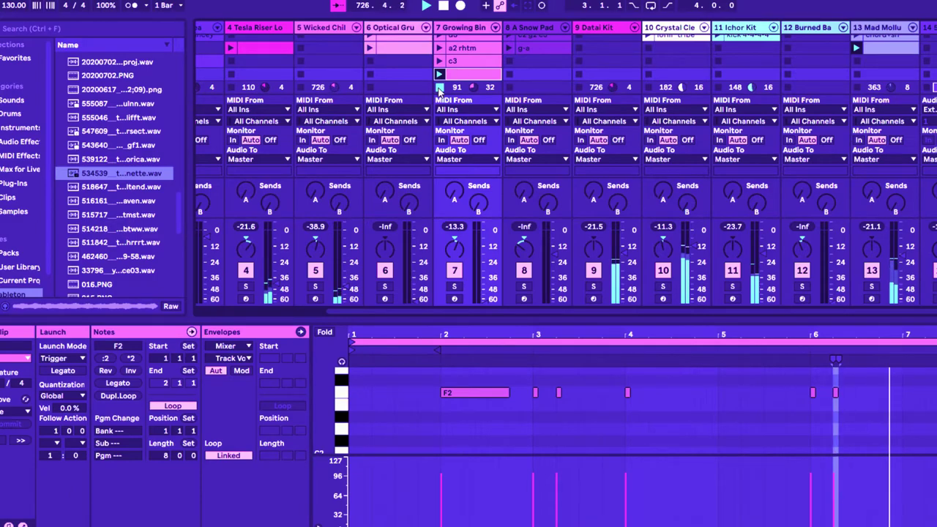
pyautogui.click(439, 89)
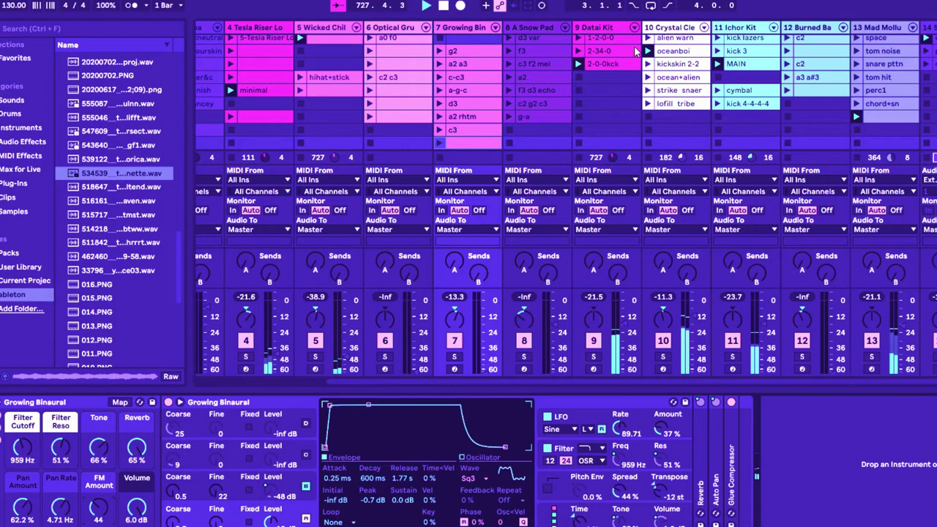
# - Raise the Filter macro to 118 on track 10's Crystal Clear Kit and to 61 on track 13's Mad Mollusc Kit
pyautogui.doubleClick(665, 51)
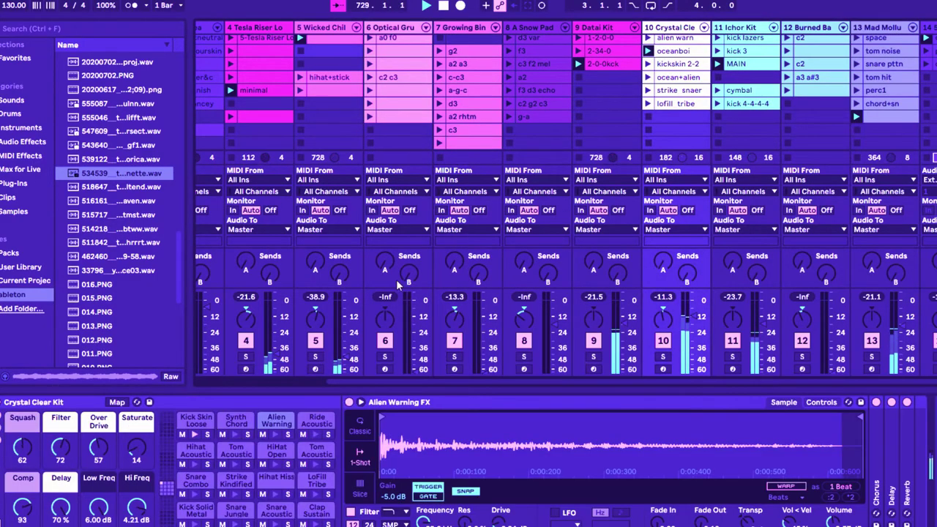
pyautogui.hotkey('shift', 'Tab')
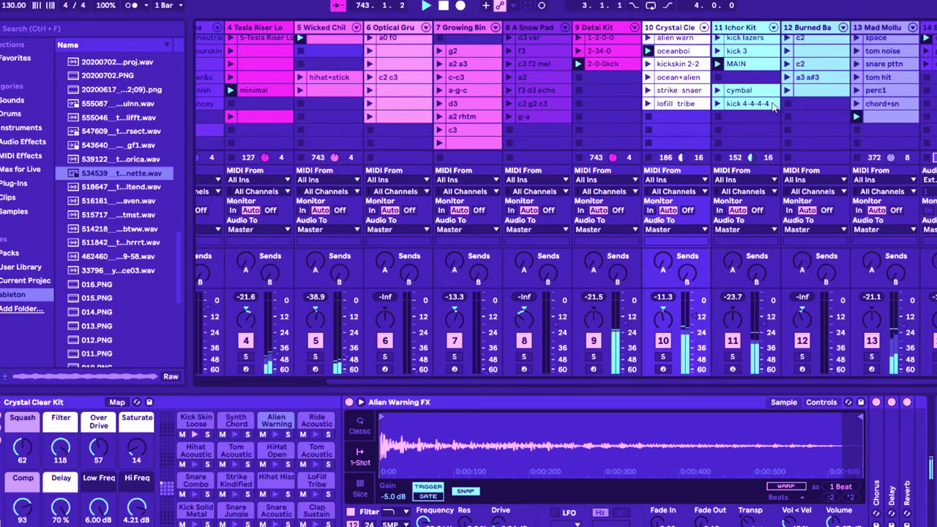
pyautogui.click(879, 115)
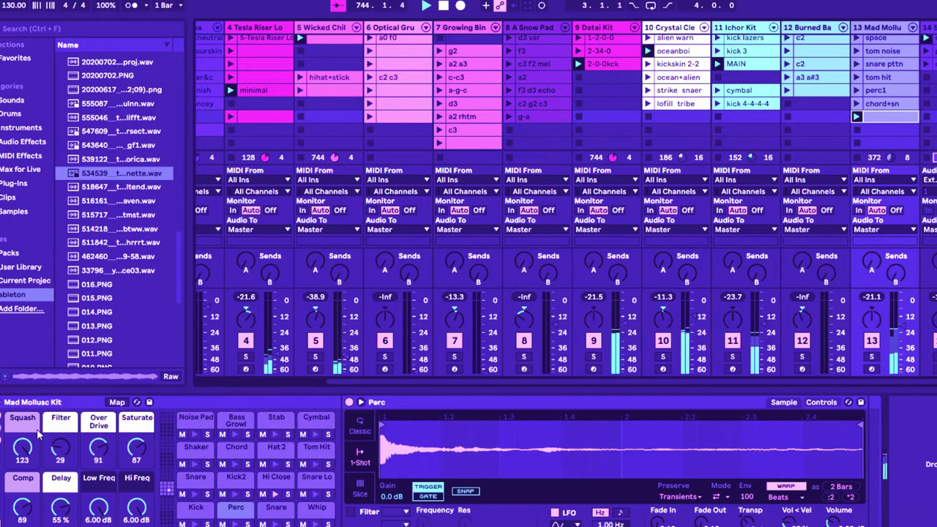
pyautogui.moveTo(64, 452); pyautogui.dragTo(64, 411)
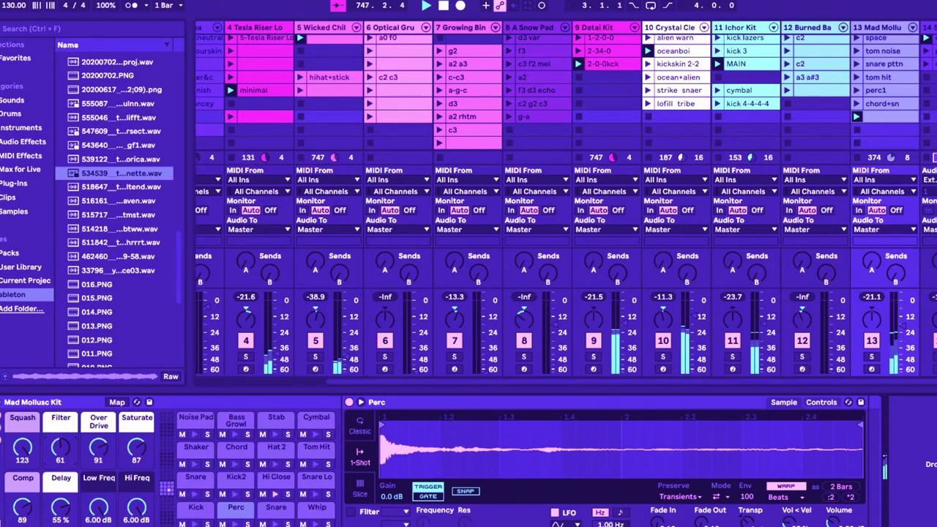
# - Raise the volume of track 9, Datai Kit, to -17.5 dB
pyautogui.moveTo(328, 387); pyautogui.dragTo(297, 382)
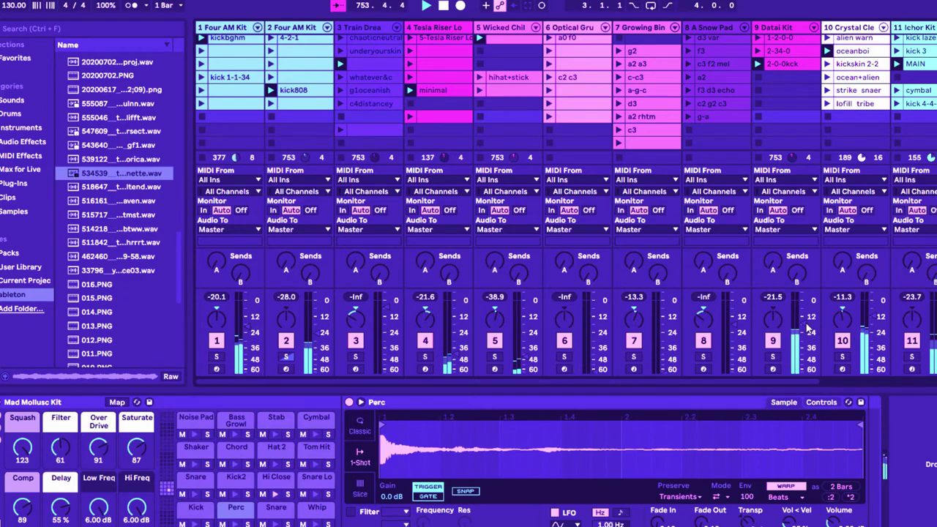
pyautogui.moveTo(809, 331)
pyautogui.mouseDown()
pyautogui.moveTo(804, 318)
pyautogui.moveTo(805, 326)
pyautogui.mouseUp()
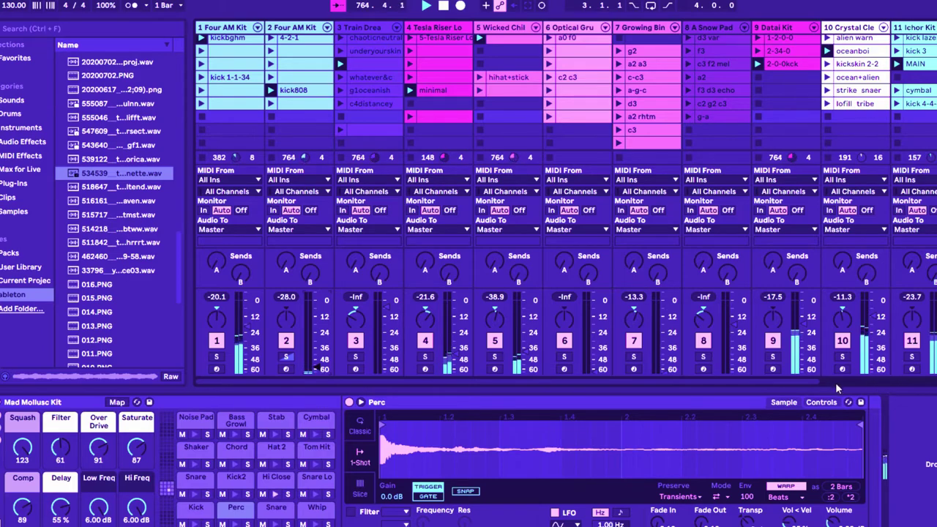
# - Lower the Crystal Clear Kit's Filter macro on track 10 to 89
pyautogui.moveTo(772, 379); pyautogui.dragTo(904, 381)
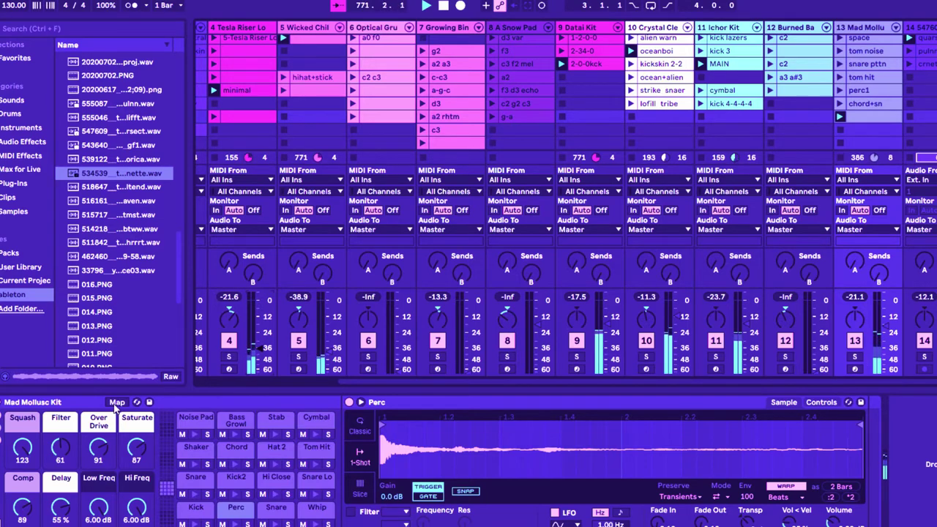
pyautogui.click(658, 62)
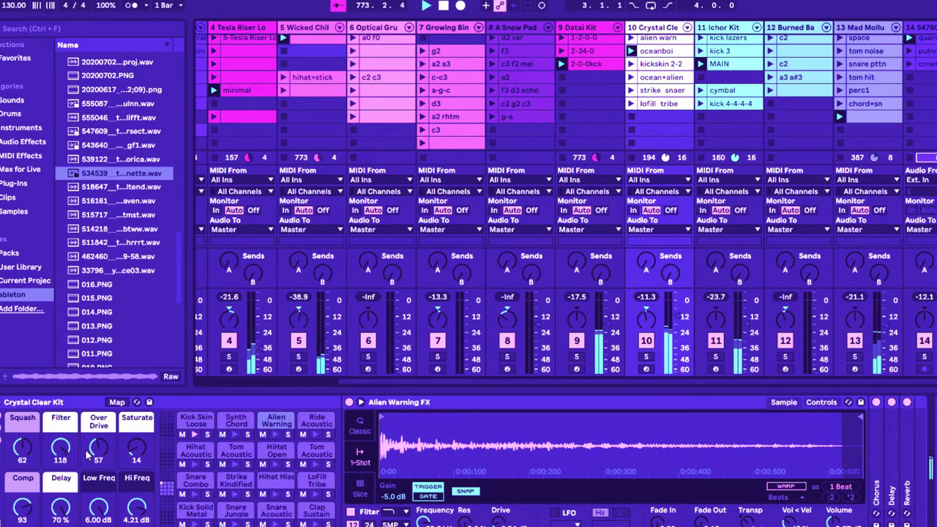
pyautogui.moveTo(61, 448); pyautogui.dragTo(60, 468)
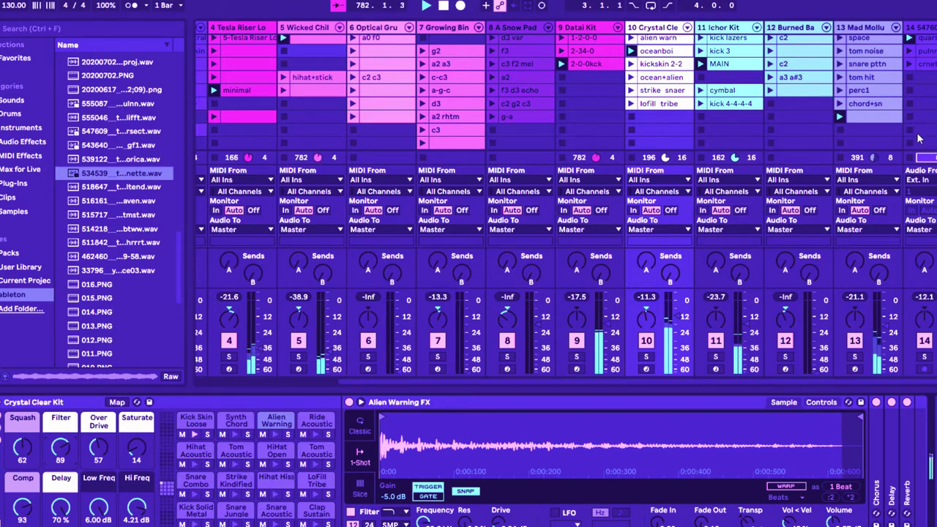
# - Examine the quarsect clip's sample settings and waveform on track 14
pyautogui.click(931, 41)
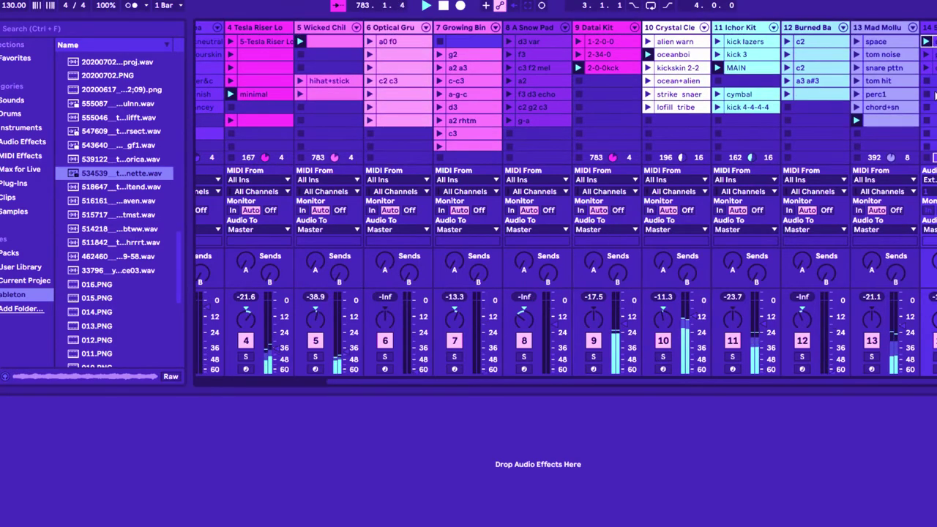
pyautogui.click(934, 158)
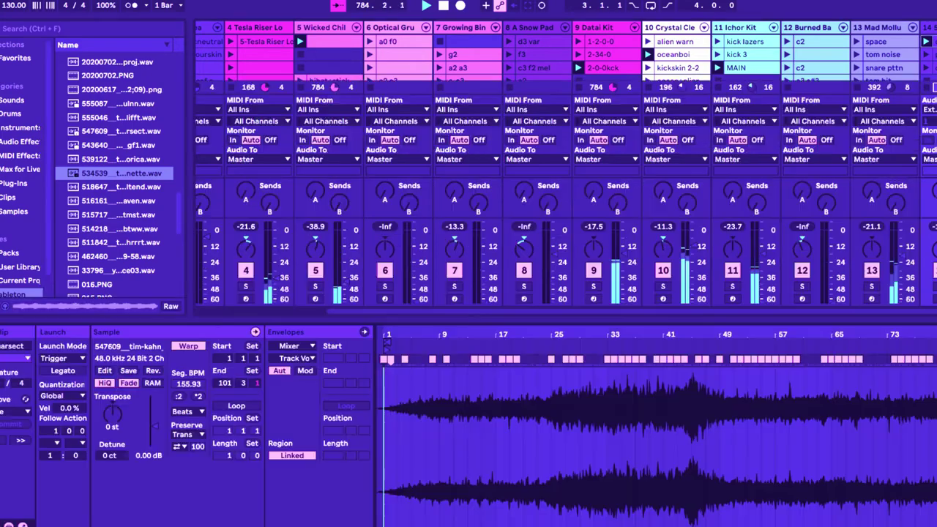
# - Reduce the Mad Mollusc Kit's Filter macro to 31 and its Saturate macro to 76 on track 13
pyautogui.scroll(-5, 877, 72)
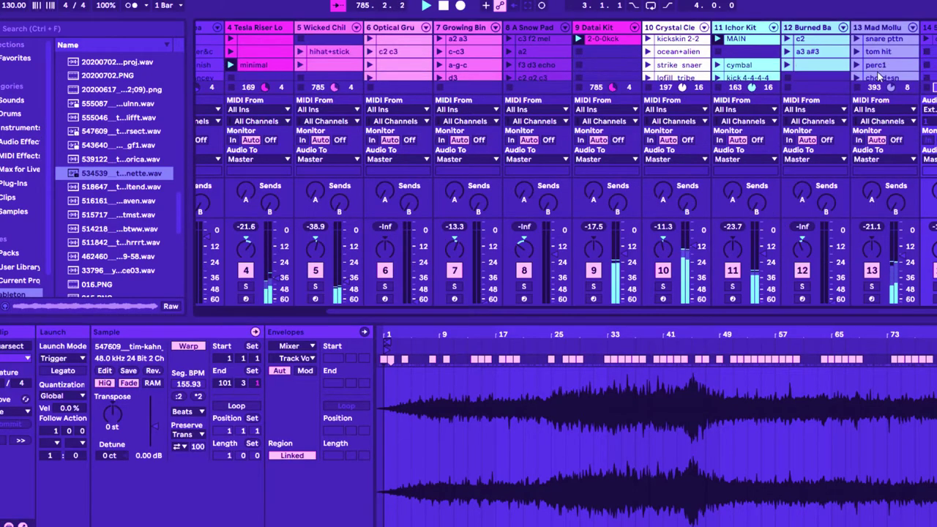
pyautogui.click(882, 41)
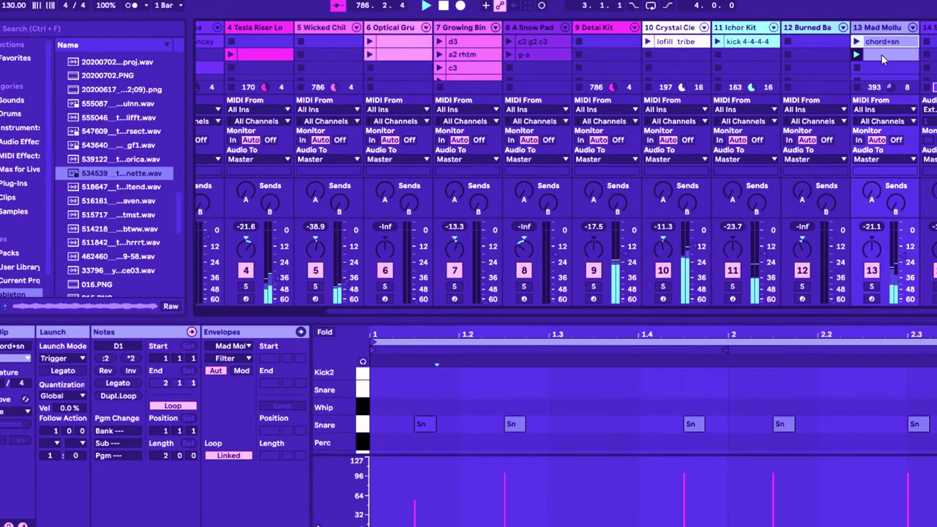
pyautogui.click(882, 54)
pyautogui.hotkey('shift', 'Tab')
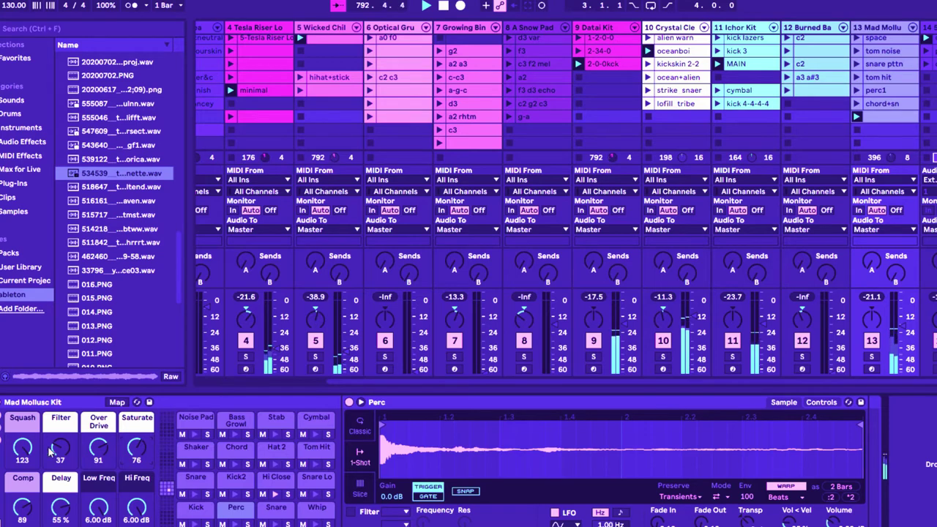
pyautogui.moveTo(55, 449); pyautogui.dragTo(55, 454)
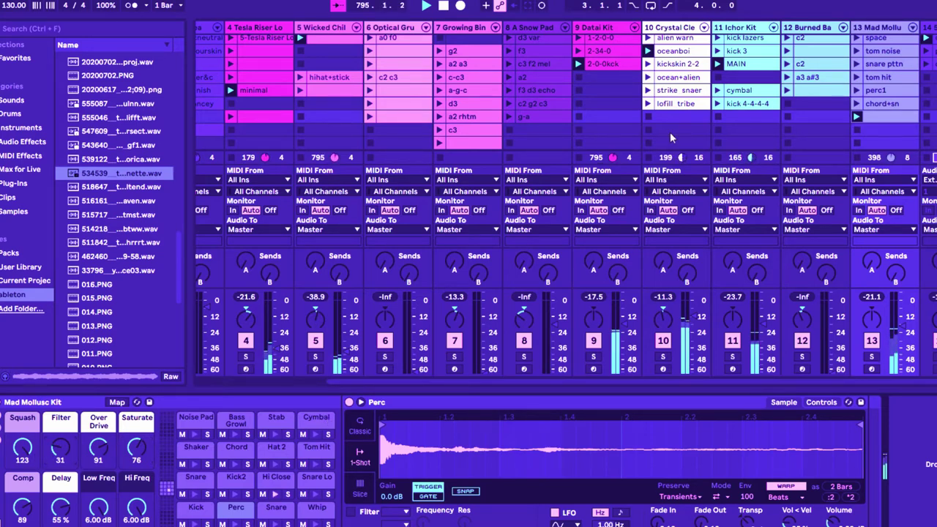
# - Raise the Mad Mollusc Kit's Filter macro to 104 and stop the playing clip on track 5, Wicked Chillin
pyautogui.click(922, 45)
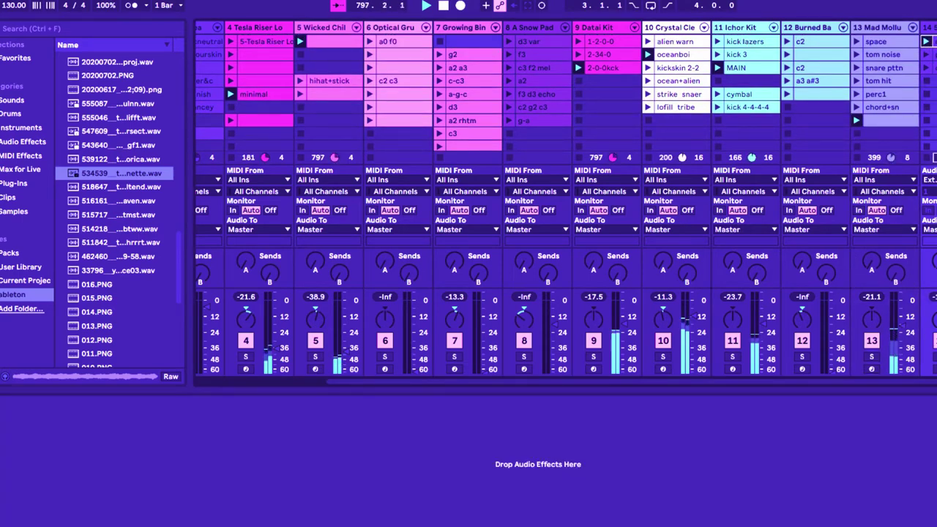
pyautogui.click(858, 123)
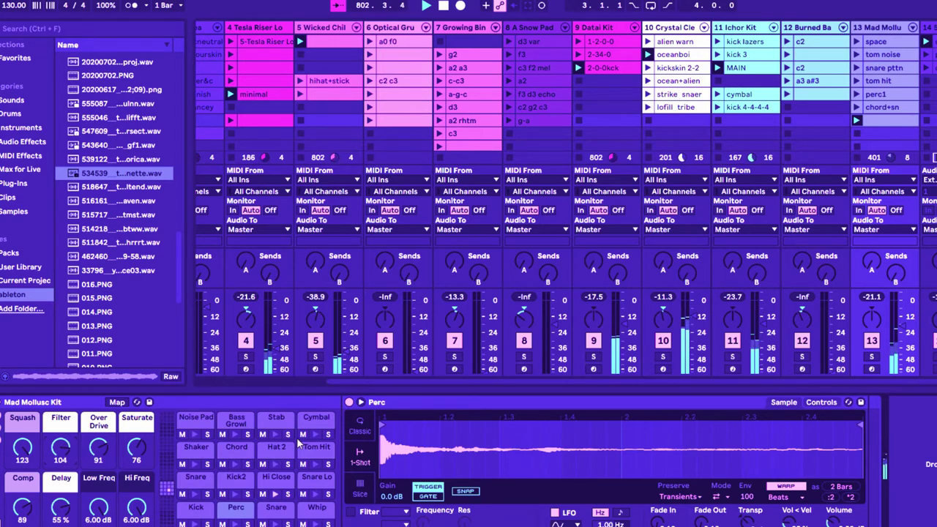
pyautogui.click(311, 46)
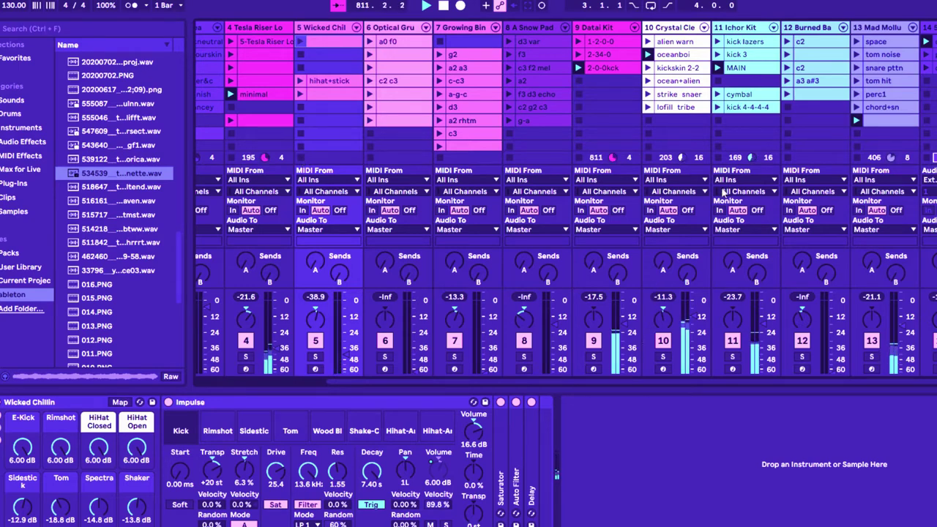
# - Gradually sweep the Mad Mollusc Kit's Filter macro on track 13 down to 31
pyautogui.click(679, 57)
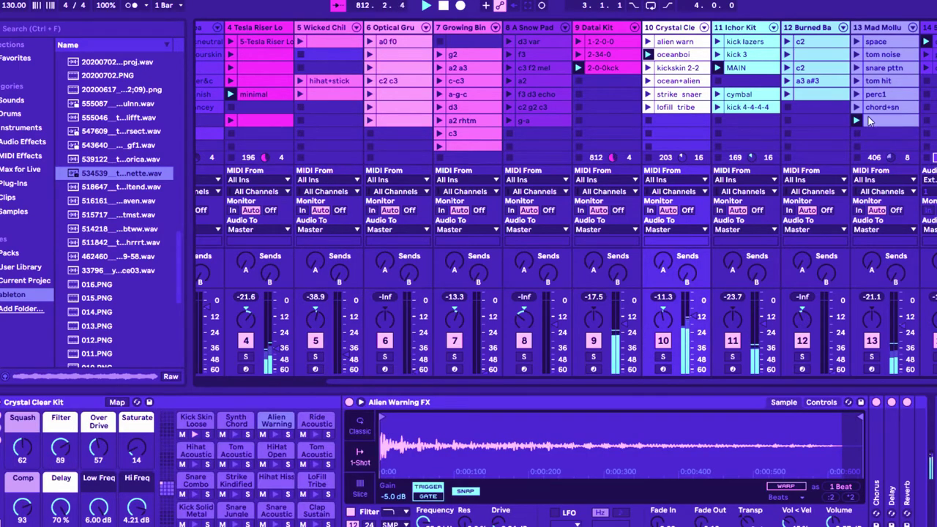
pyautogui.click(868, 118)
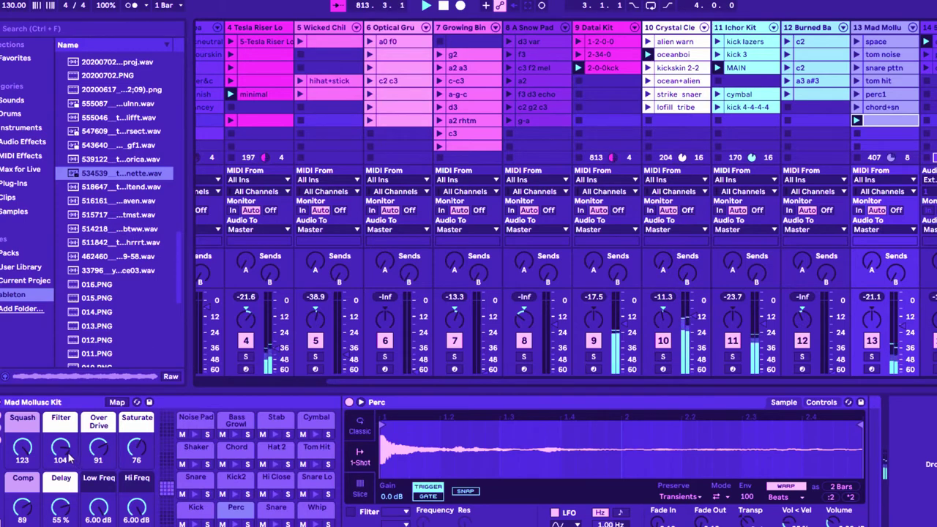
pyautogui.moveTo(67, 458); pyautogui.dragTo(68, 472)
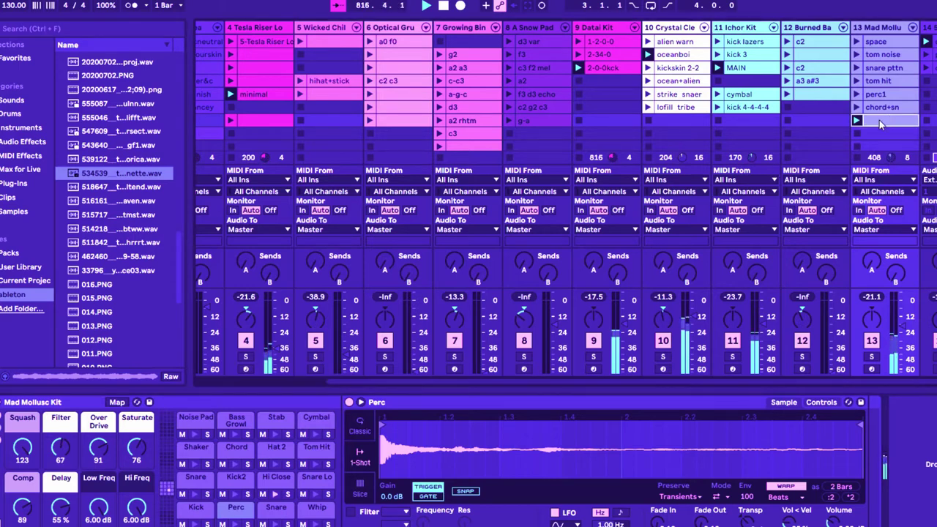
pyautogui.moveTo(61, 447); pyautogui.dragTo(61, 454)
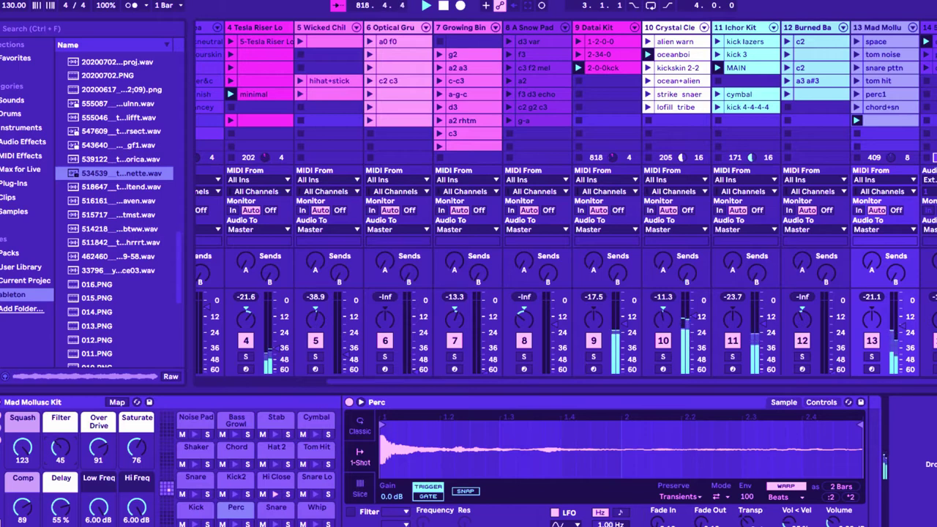
pyautogui.moveTo(60, 443); pyautogui.dragTo(60, 445)
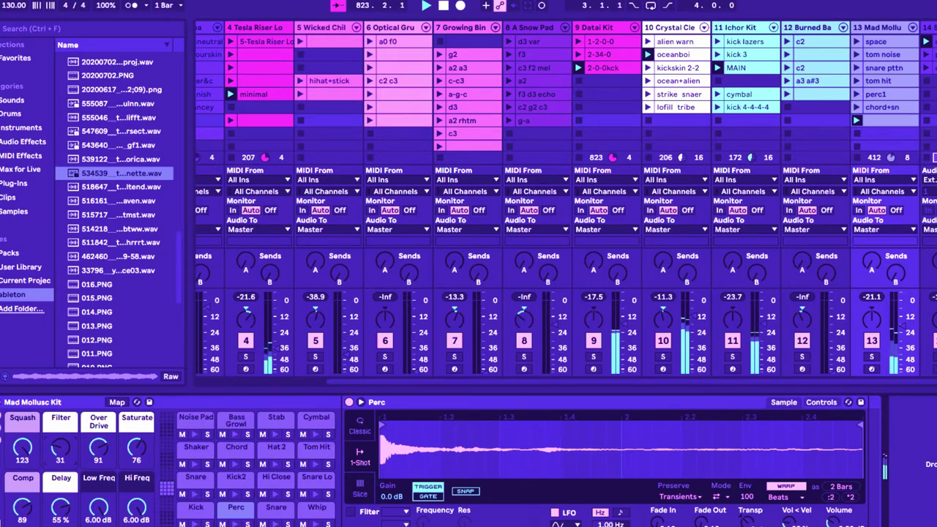
# - Lower the Mad Mollusc Kit's macros to Squash 102, Filter 16, Over Drive 88, Saturate 65 and Delay 53%
pyautogui.moveTo(60, 446); pyautogui.dragTo(22, 463)
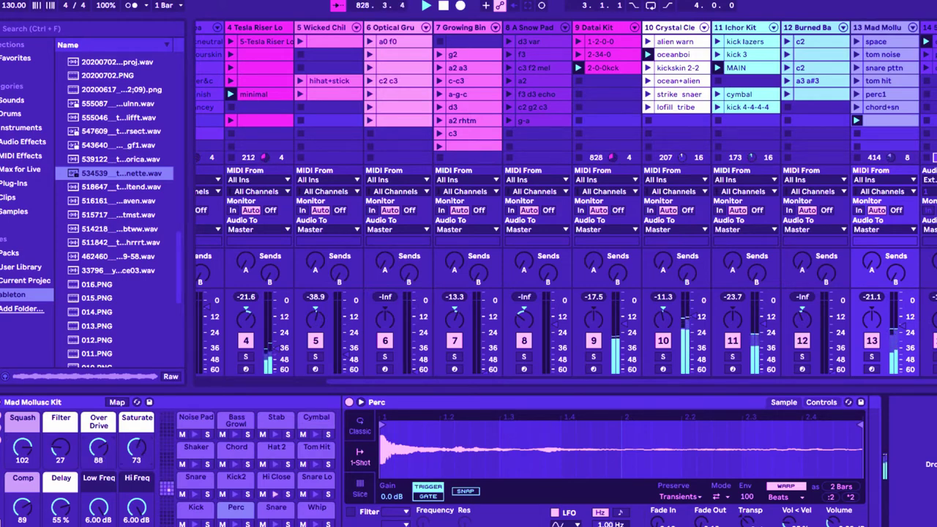
pyautogui.moveTo(137, 448); pyautogui.dragTo(136, 439)
pyautogui.moveTo(60, 448); pyautogui.dragTo(61, 453)
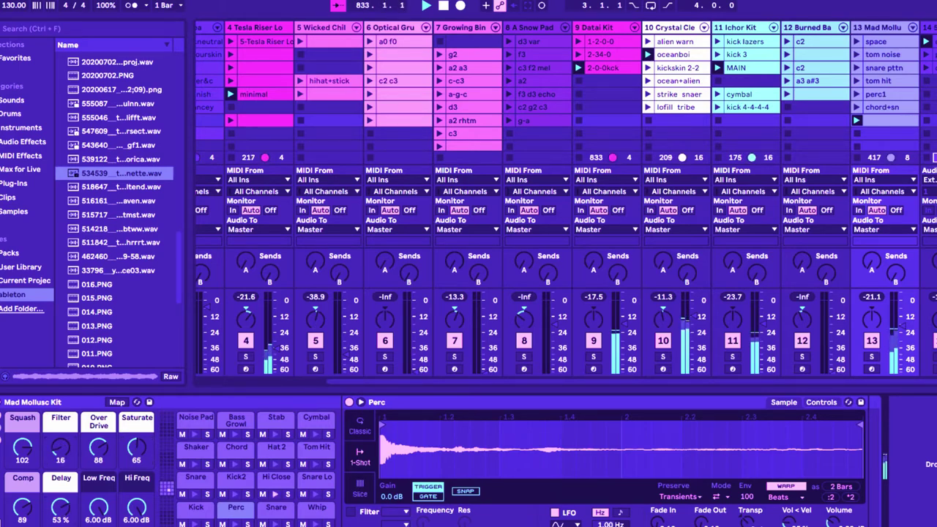
# - Set the Mad Mollusc Kit's macros to Comp 82, Squash 108, Filter 16 and Delay 64%
pyautogui.moveTo(22, 506); pyautogui.dragTo(22, 512)
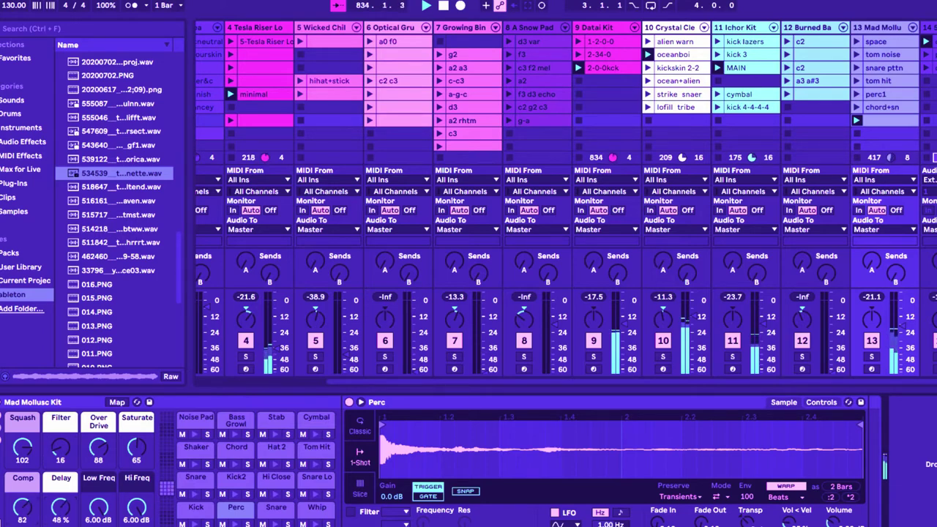
pyautogui.moveTo(61, 448); pyautogui.dragTo(60, 444)
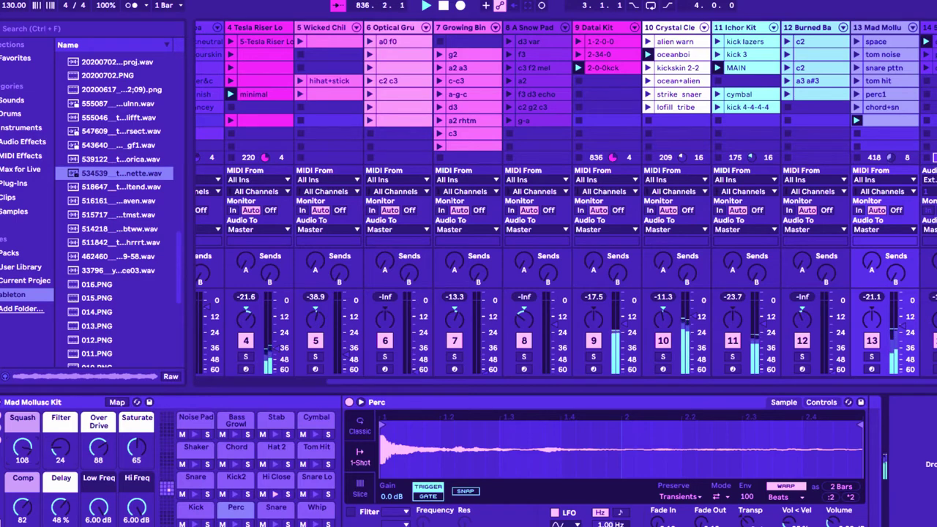
pyautogui.moveTo(61, 507); pyautogui.dragTo(61, 510)
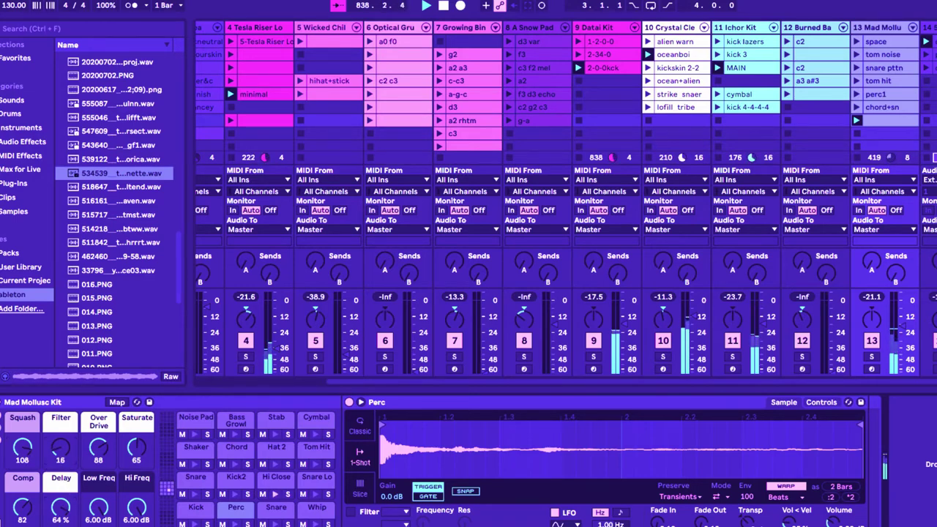
# - Set the Mad Mollusc Kit's Filter macro to 14, Low Freq to 1.09 dB and Hi Freq to 3.45 dB
pyautogui.moveTo(61, 448); pyautogui.dragTo(61, 446)
pyautogui.moveTo(99, 507); pyautogui.dragTo(137, 512)
pyautogui.moveTo(61, 448); pyautogui.dragTo(61, 445)
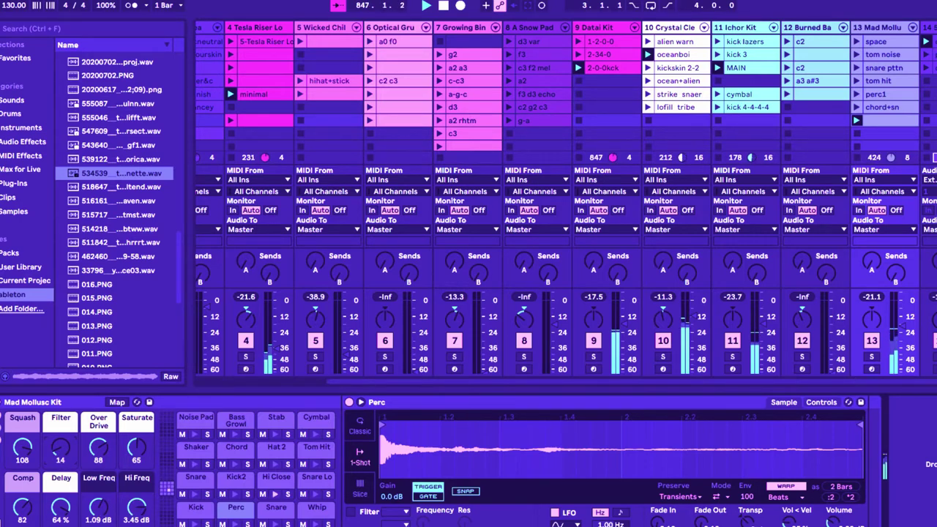
# - Set the Mad Mollusc Kit's macros to Low Freq 6.00 dB, Squash 95, Delay 60%, Saturate 73 and Filter 48
pyautogui.moveTo(99, 506); pyautogui.dragTo(101, 505)
pyautogui.moveTo(11, 443); pyautogui.dragTo(11, 455)
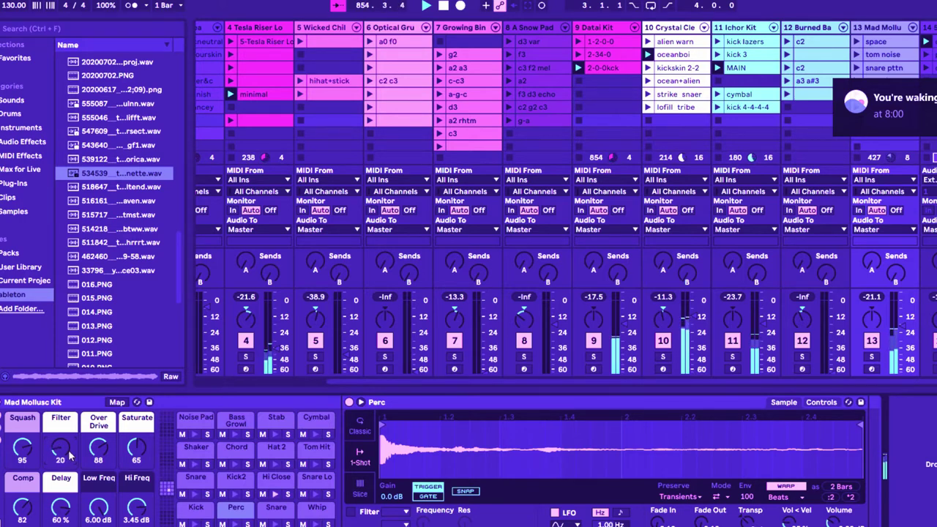
pyautogui.moveTo(134, 454); pyautogui.dragTo(134, 443)
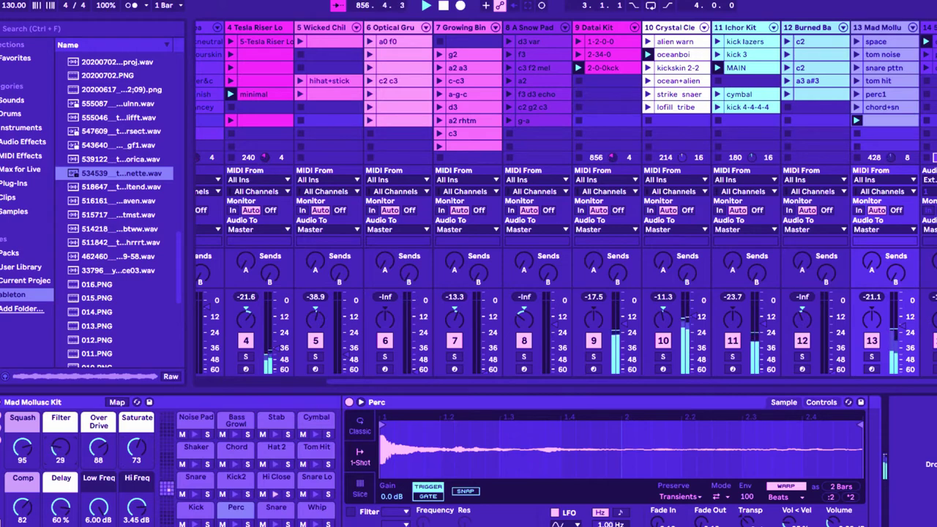
pyautogui.moveTo(61, 448); pyautogui.dragTo(61, 443)
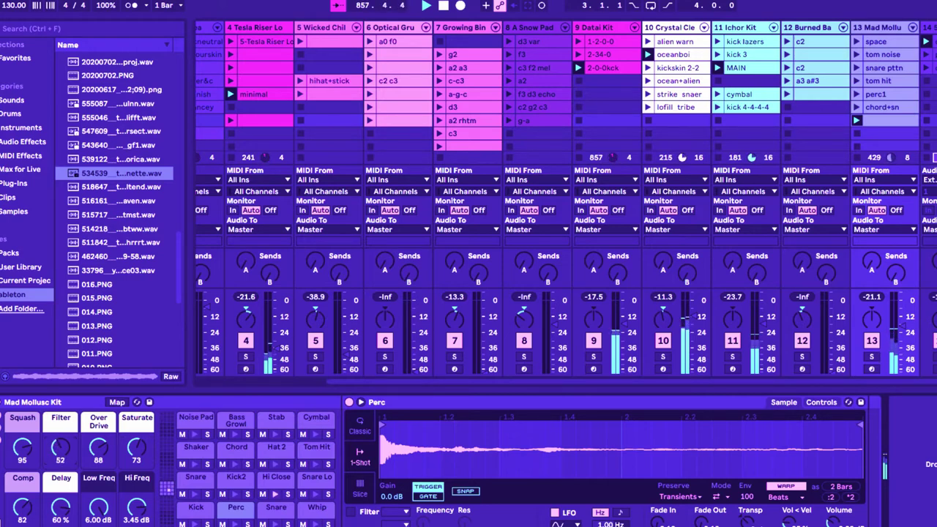
pyautogui.moveTo(60, 448); pyautogui.dragTo(61, 451)
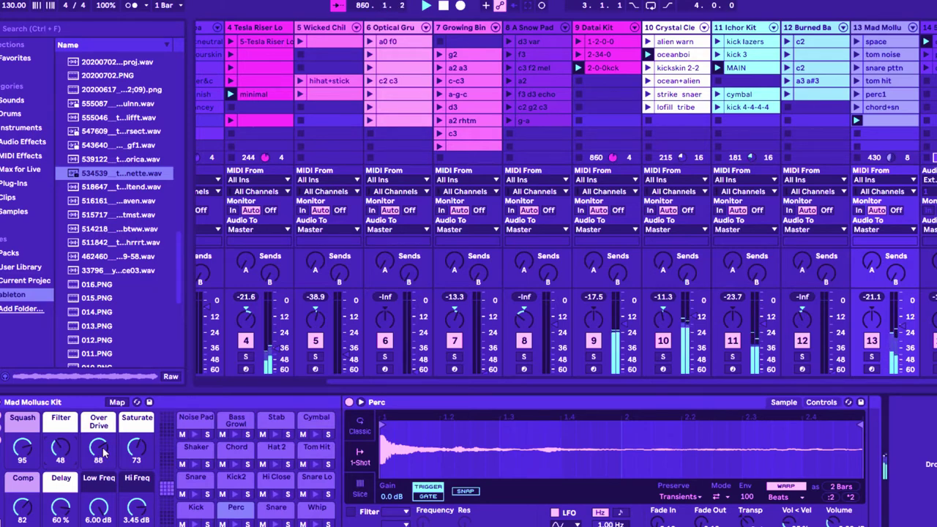
# - Stop the kick808 clip on track 2 and the minimal clip on track 4
pyautogui.hscroll(-3, 293, 378)
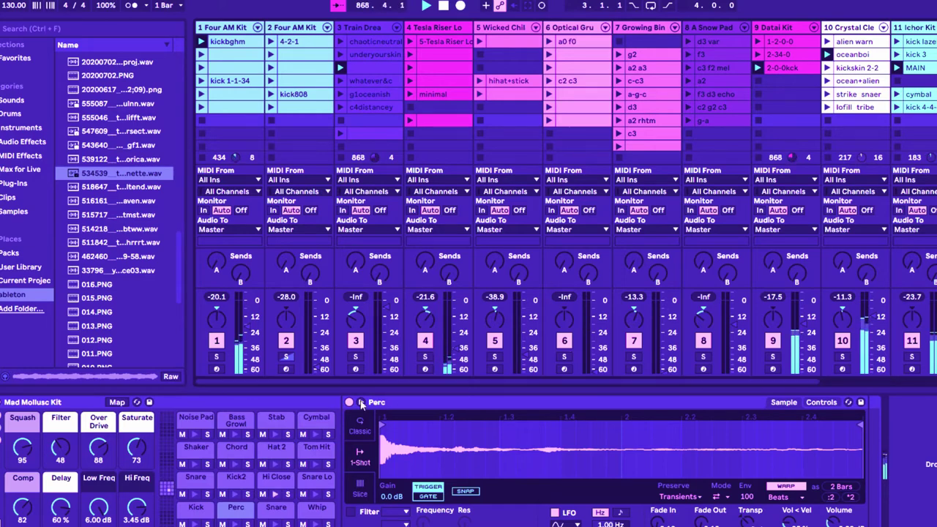
pyautogui.hscroll(3, 828, 384)
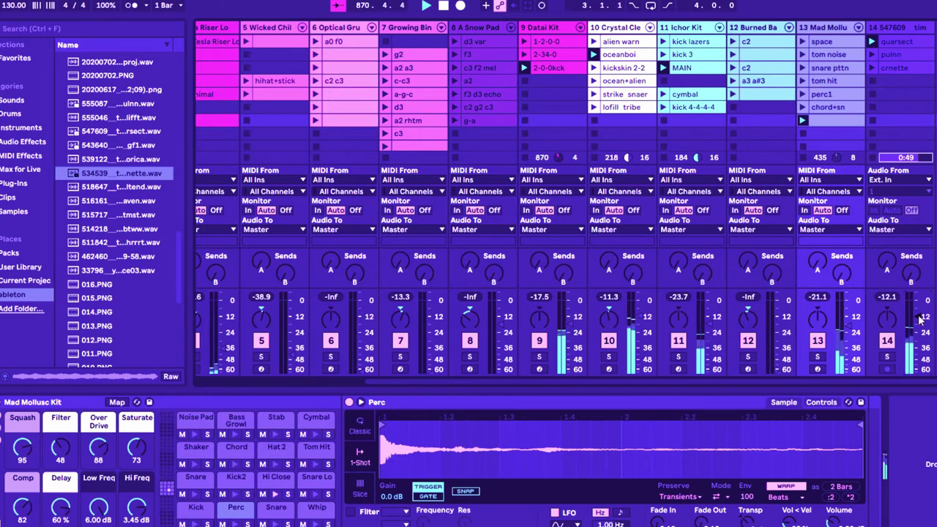
# - Set the Mad Mollusc Kit's Filter macro to 37 and bring up the Crystal Clear Kit's devices
pyautogui.moveTo(920, 320); pyautogui.dragTo(920, 328)
pyautogui.click(842, 123)
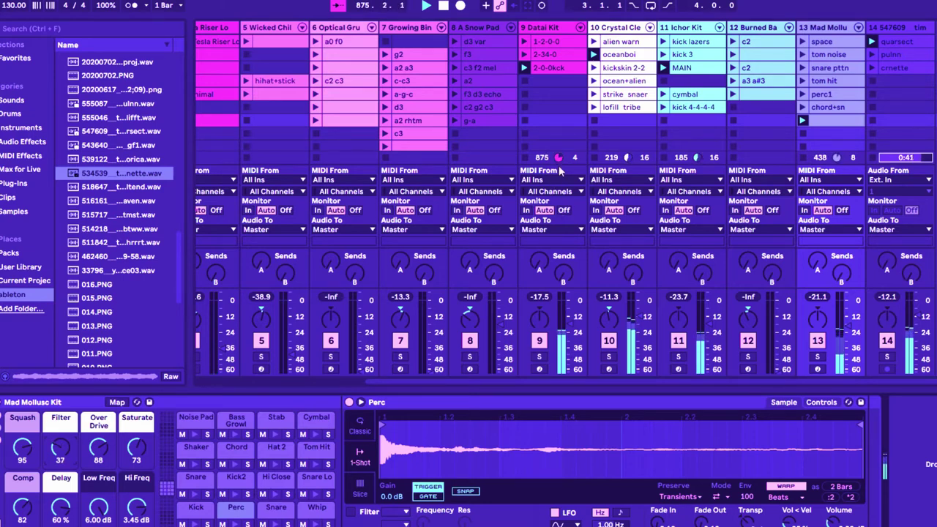
pyautogui.click(621, 58)
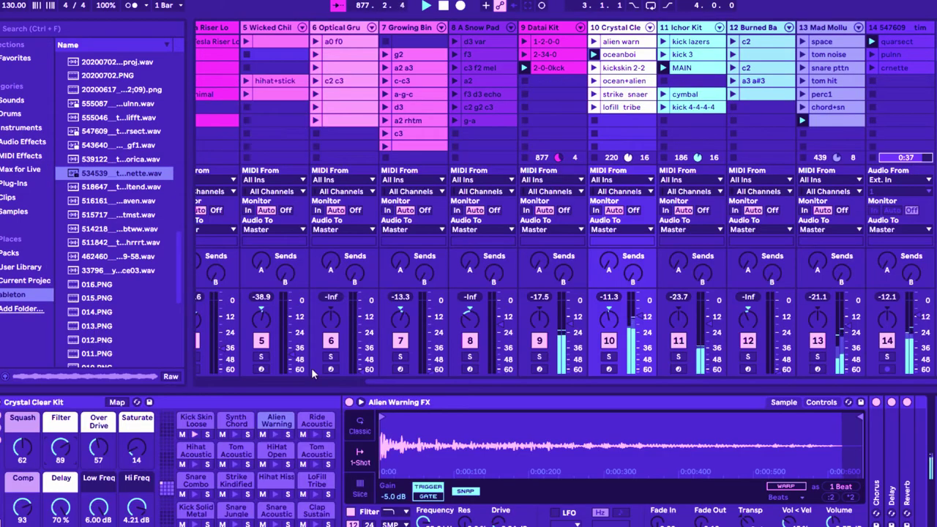
# - Stop the 2-0-0kck clip on track 9 and set the Mad Mollusc Kit's Filter macro to 44
pyautogui.doubleClick(544, 68)
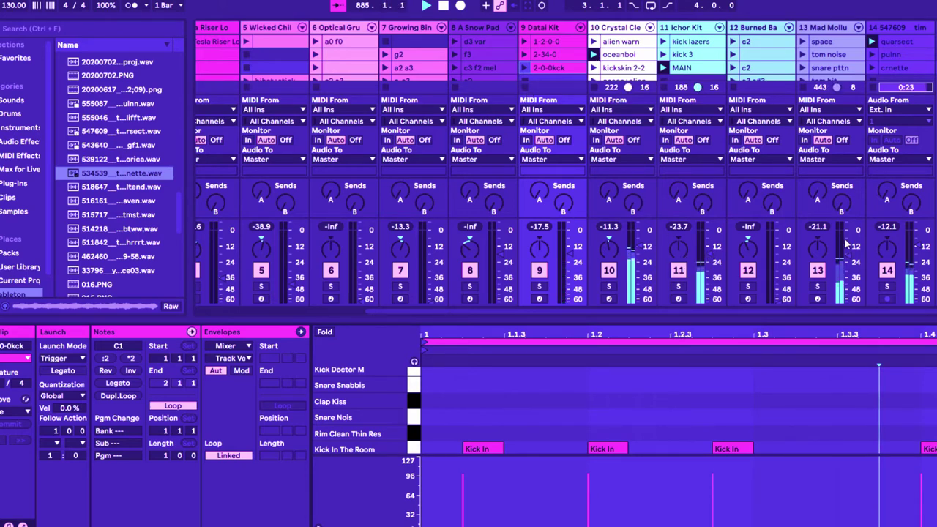
pyautogui.scroll(-3, 824, 73)
pyautogui.click(824, 60)
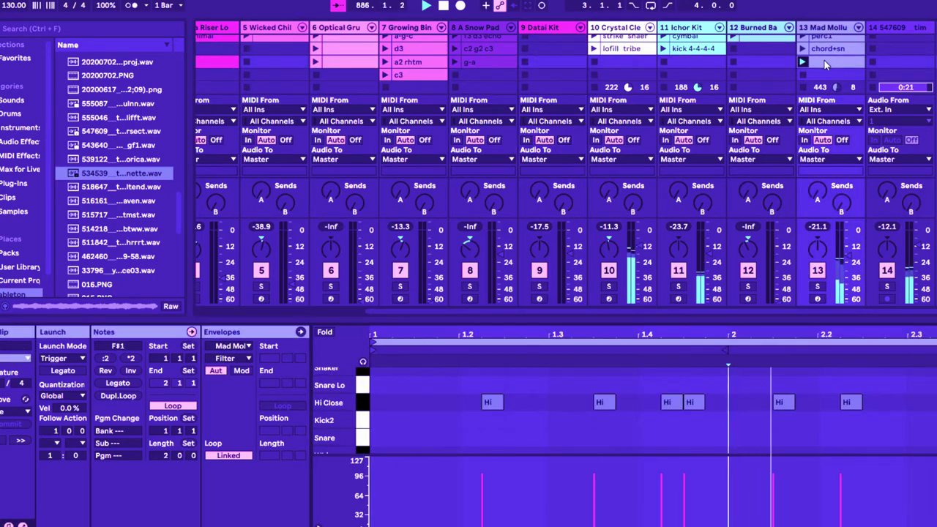
pyautogui.hotkey('shift', 'Tab')
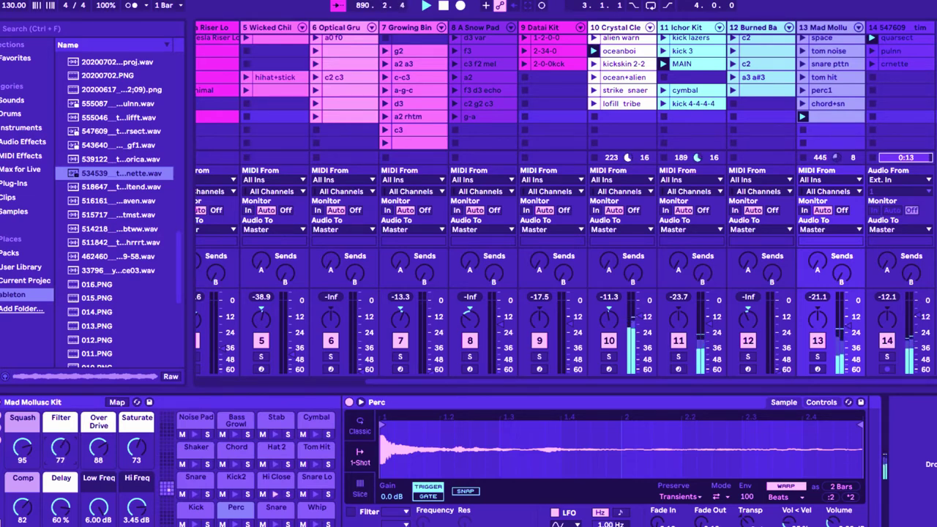
# - Launch the Tesla Riser Loop clip on track 4 and set the Crystal Clear Kit's Filter to 81 and Over Drive to 69
pyautogui.click(286, 382)
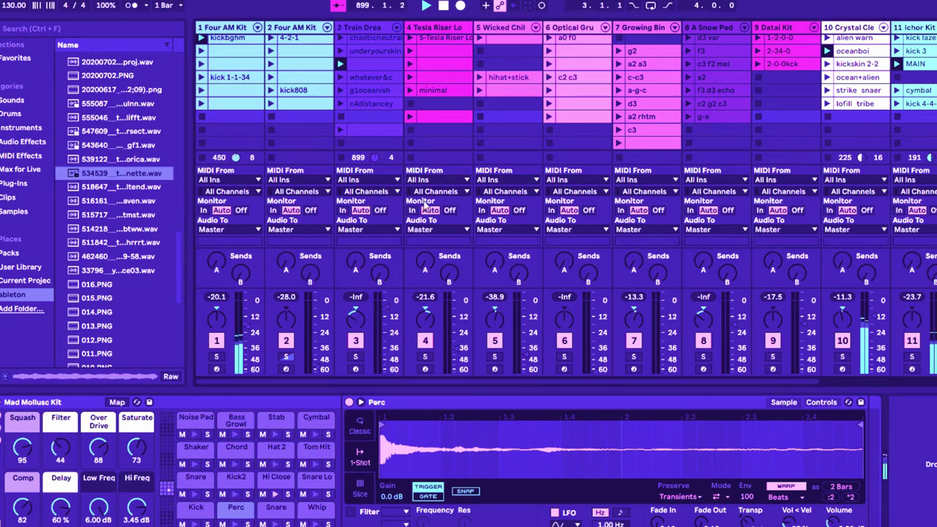
pyautogui.click(412, 44)
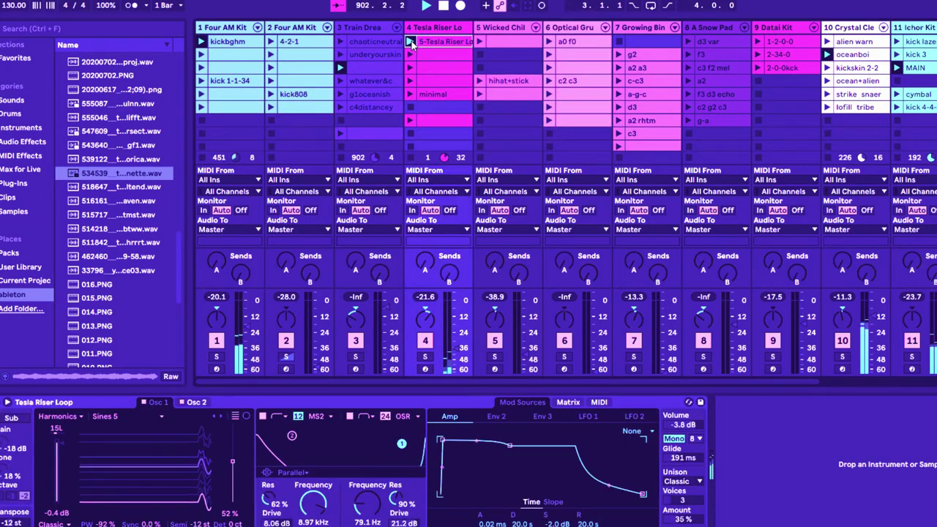
pyautogui.click(839, 54)
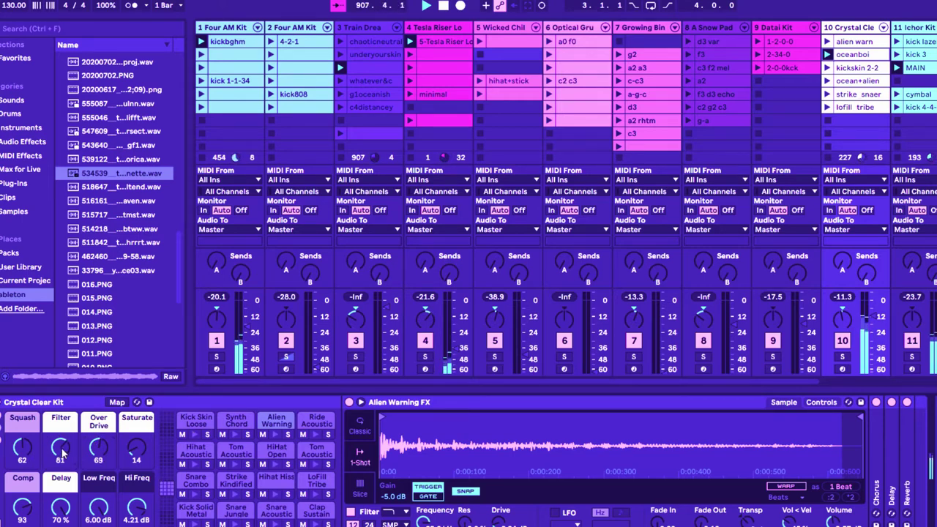
pyautogui.moveTo(62, 454); pyautogui.dragTo(62, 458)
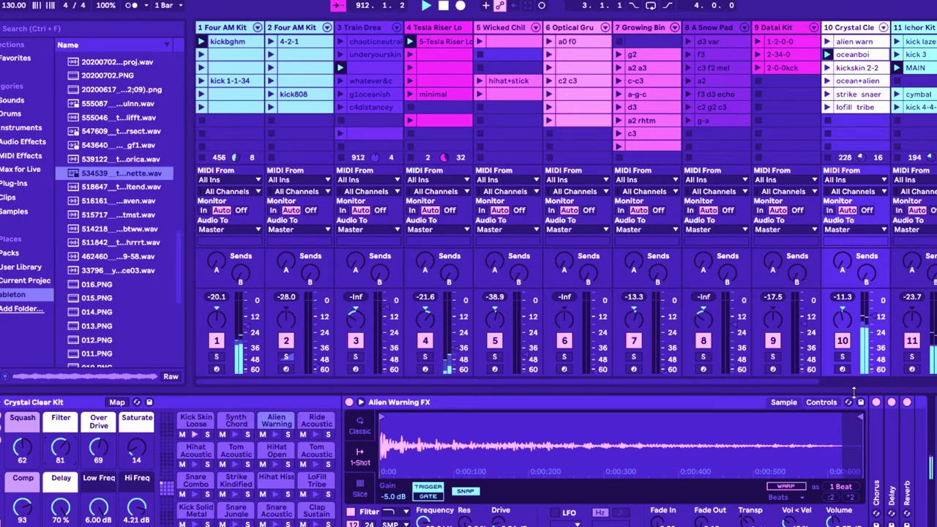
# - Set the Mad Mollusc Kit's Filter macro on track 13 to 36
pyautogui.click(826, 382)
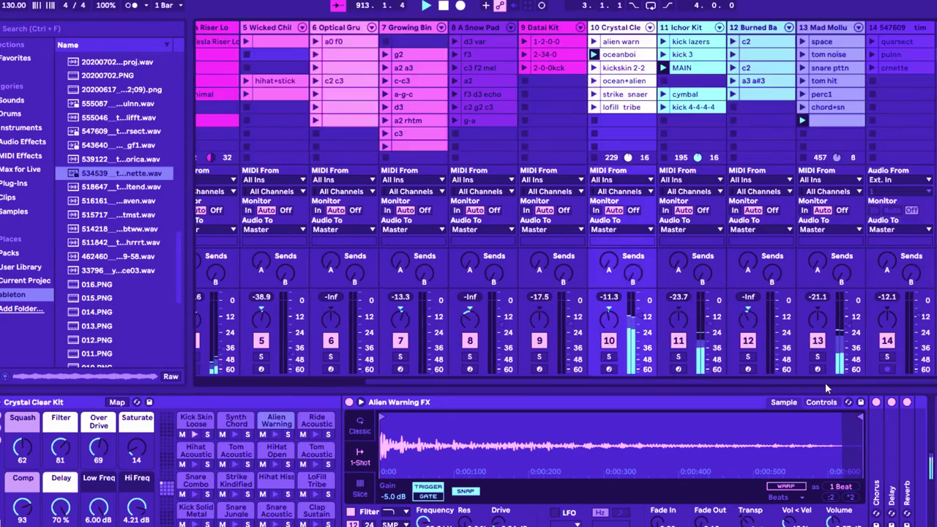
pyautogui.doubleClick(818, 122)
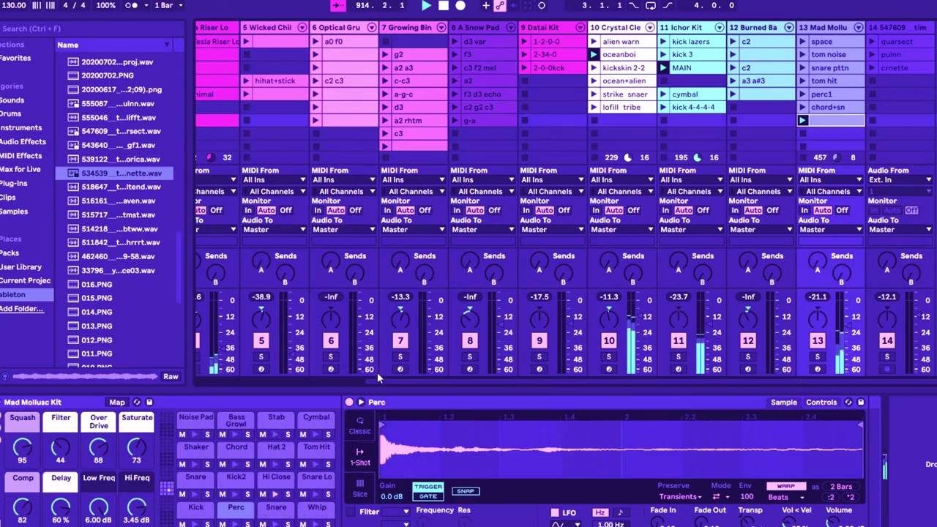
pyautogui.hotkey('shift', 'Tab')
pyautogui.moveTo(60, 449); pyautogui.dragTo(60, 461)
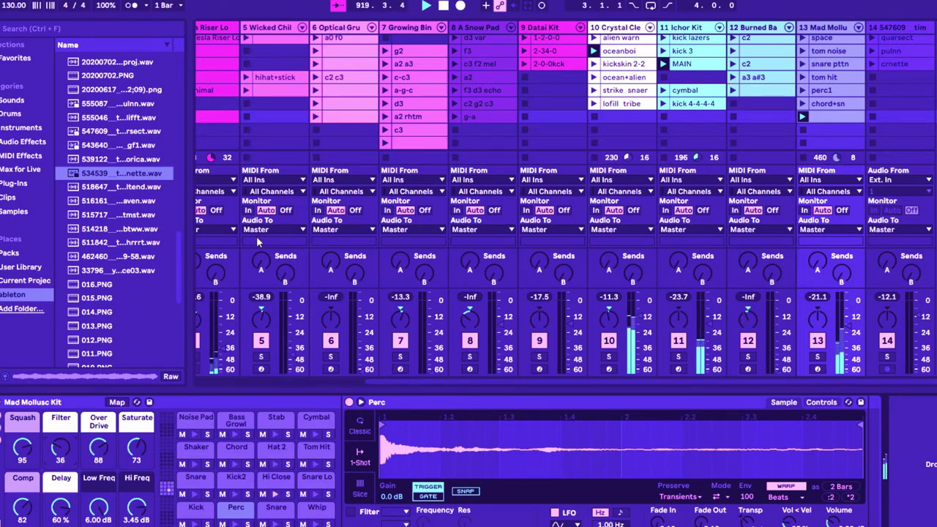
# - Launch the first clip on track 5 and the quarsect clip on track 14
pyautogui.click(261, 93)
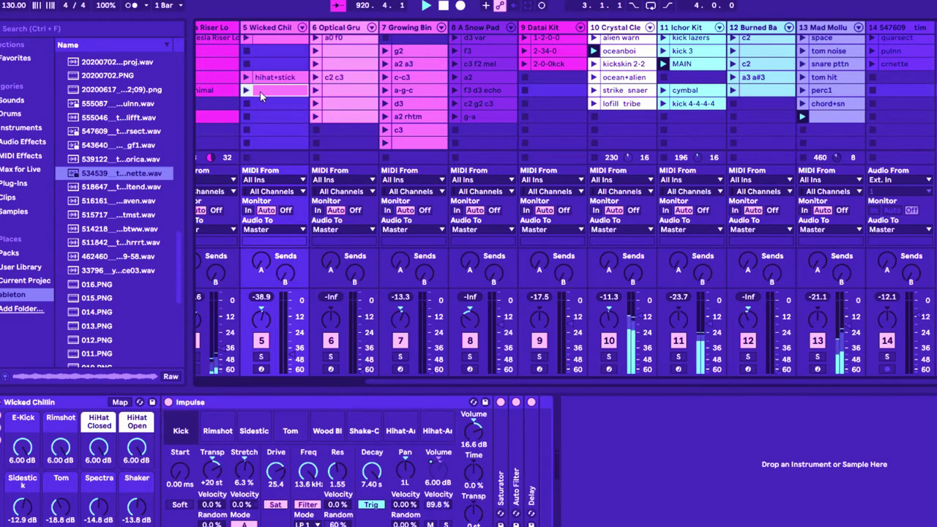
pyautogui.doubleClick(260, 92)
pyautogui.scroll(2, 262, 97)
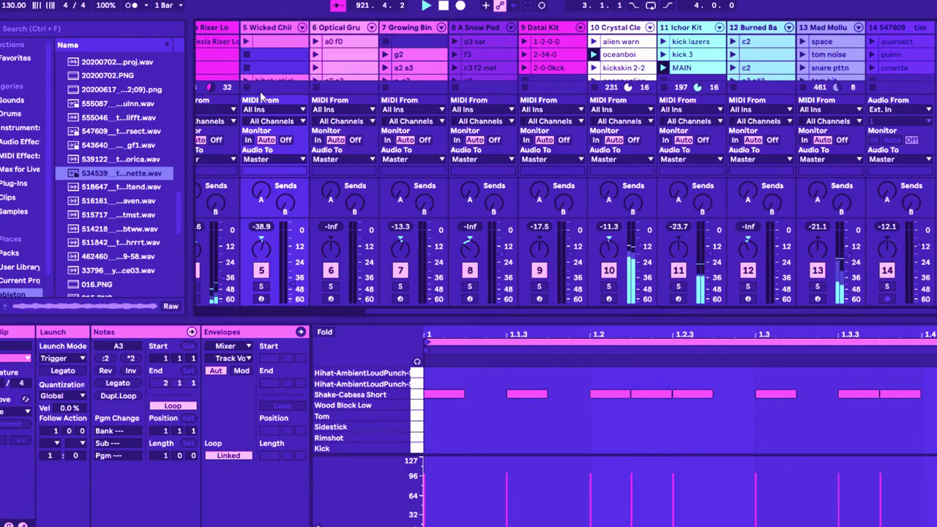
pyautogui.click(261, 42)
pyautogui.click(246, 41)
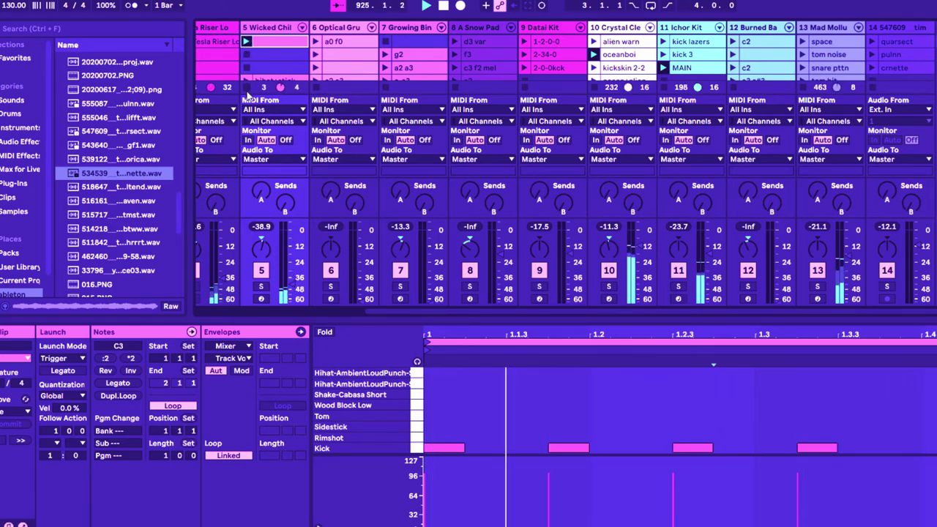
pyautogui.click(869, 40)
pyautogui.click(870, 42)
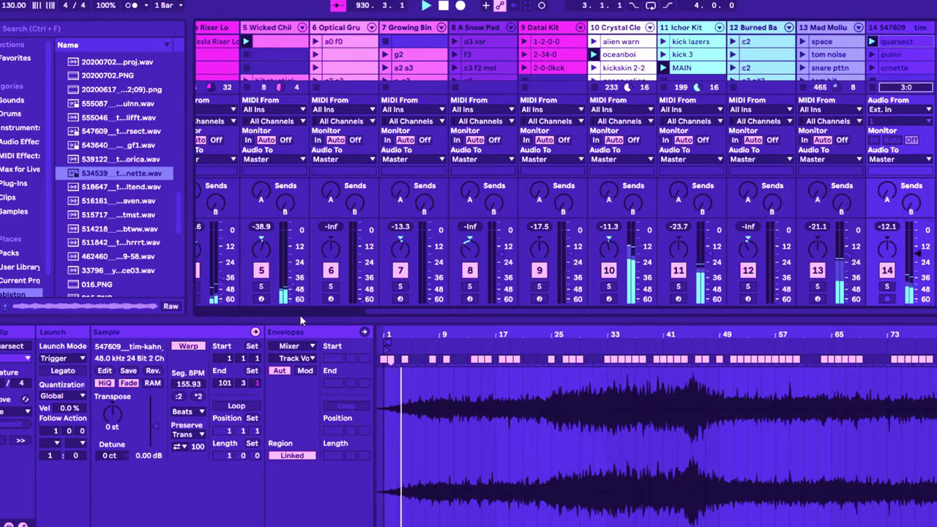
# - Set the Crystal Clear Kit's Filter macro on track 10 to 69
pyautogui.hscroll(-5, 448, 212)
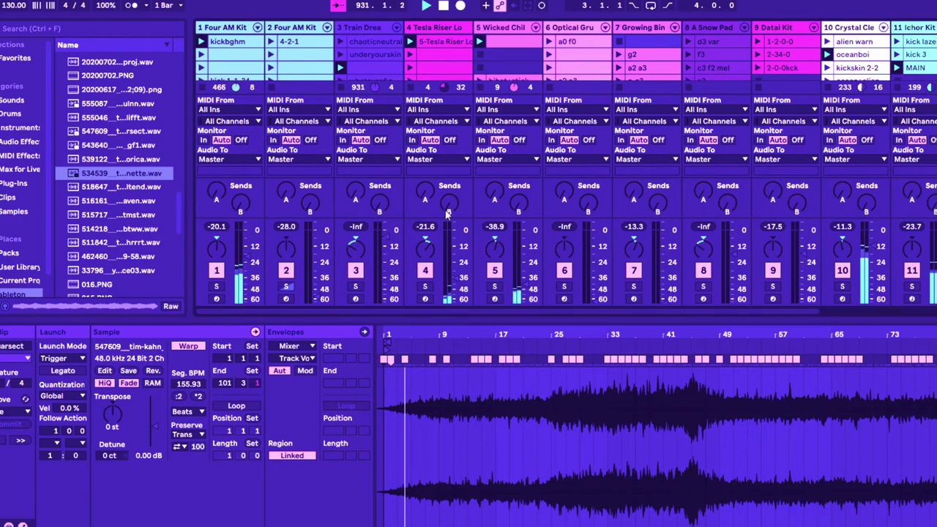
pyautogui.click(848, 56)
pyautogui.hotkey('shift', 'Tab')
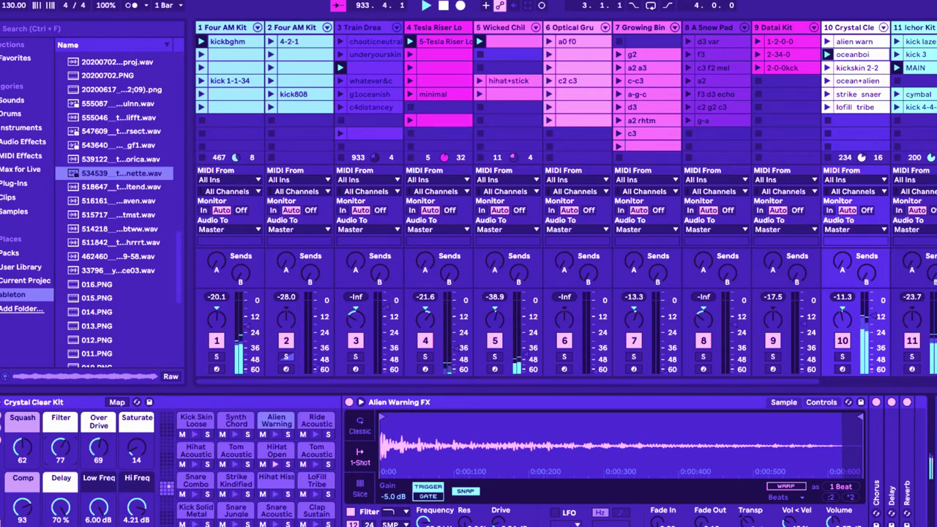
pyautogui.moveTo(60, 448); pyautogui.dragTo(61, 450)
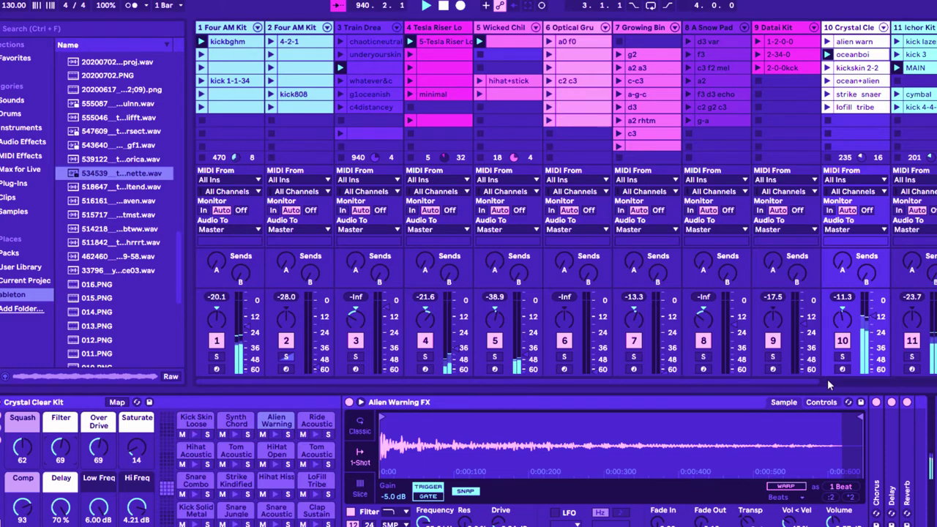
# - Sweep the Mad Mollusc Kit's Filter macro down to 31 and back up to 41
pyautogui.hscroll(4, 827, 379)
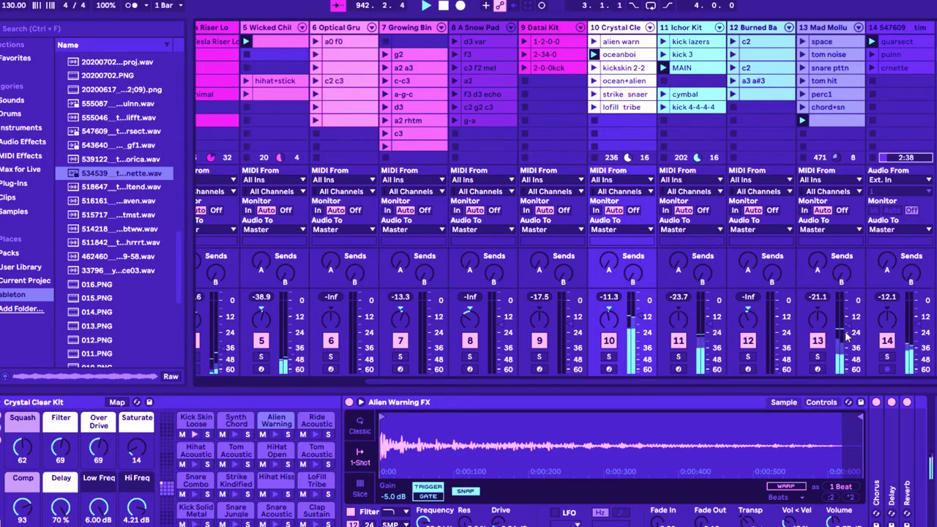
pyautogui.click(823, 123)
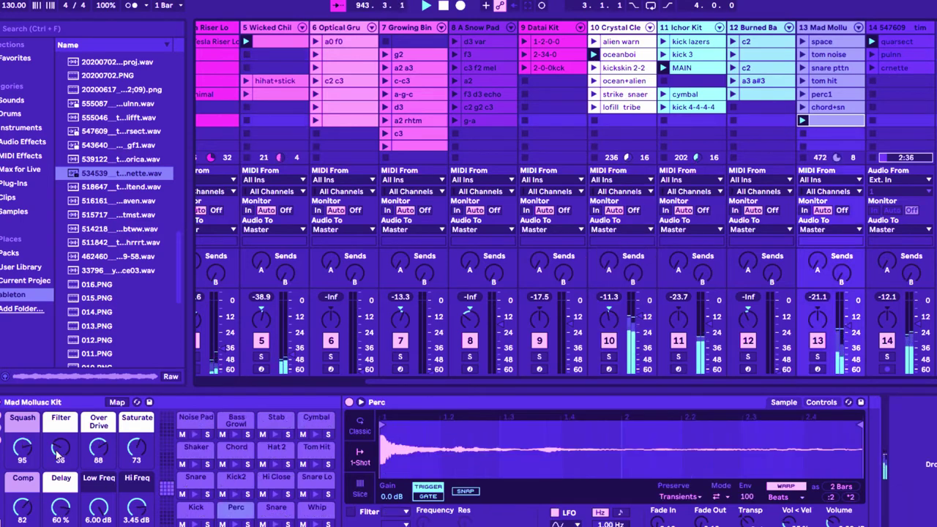
pyautogui.moveTo(55, 452); pyautogui.dragTo(55, 454)
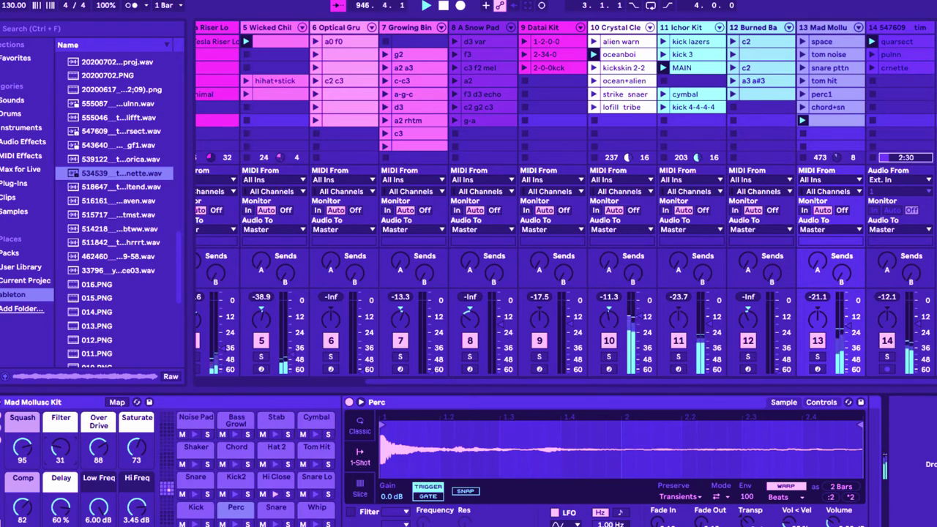
pyautogui.moveTo(60, 447); pyautogui.dragTo(60, 445)
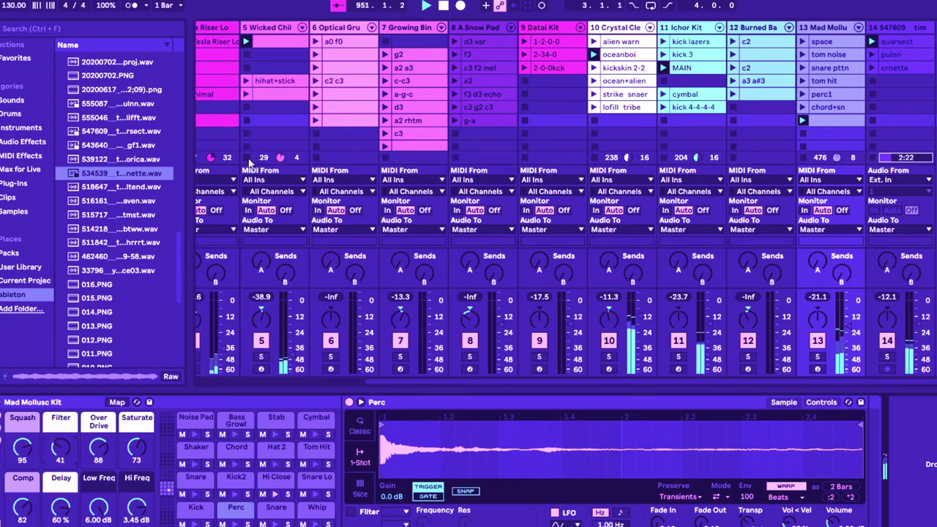
# - Stop the playing clips on tracks 3, 4 and 5, and set the Crystal Clear Kit's Filter macro to 73
pyautogui.hscroll(-3, 343, 382)
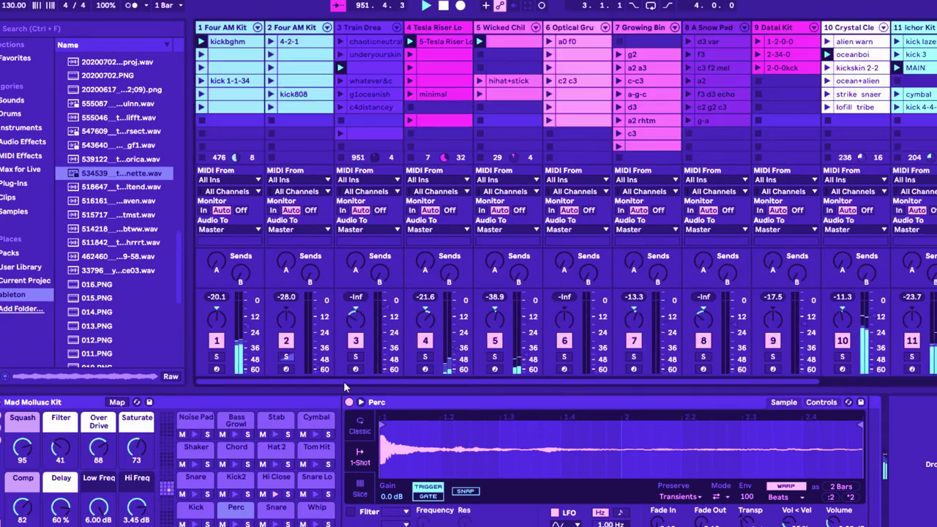
pyautogui.click(480, 158)
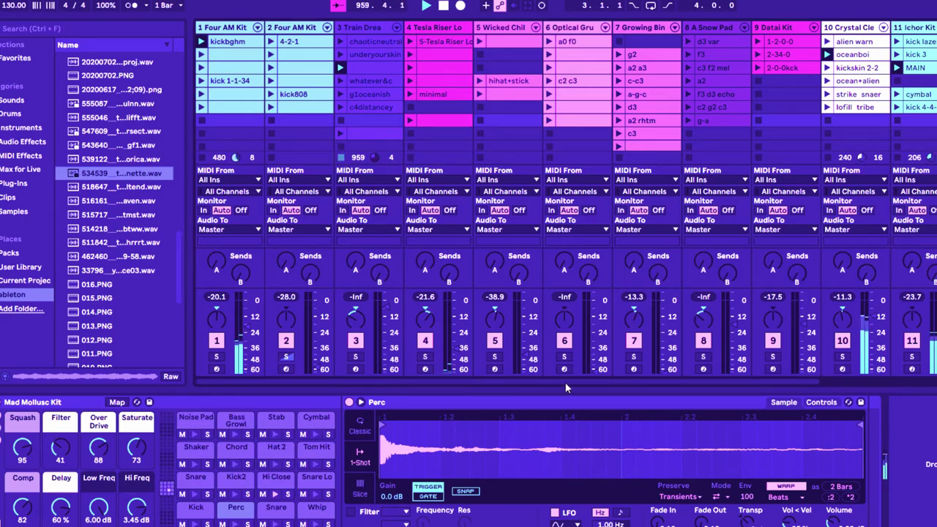
pyautogui.hscroll(5, 842, 387)
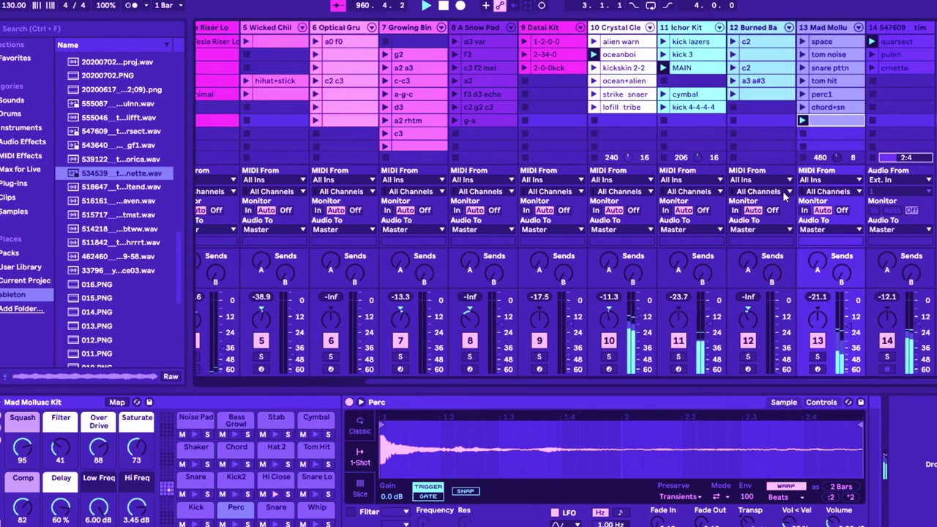
pyautogui.click(615, 57)
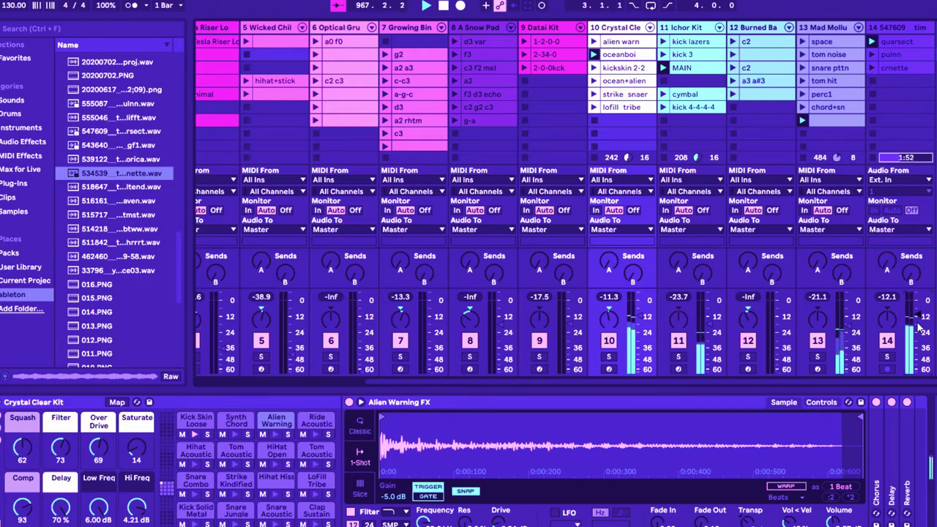
# - Raise the quarsect track's volume to -11.3 dB and sweep the Crystal Clear Kit's Filter macro up to 127 and down to 92
pyautogui.doubleClick(902, 42)
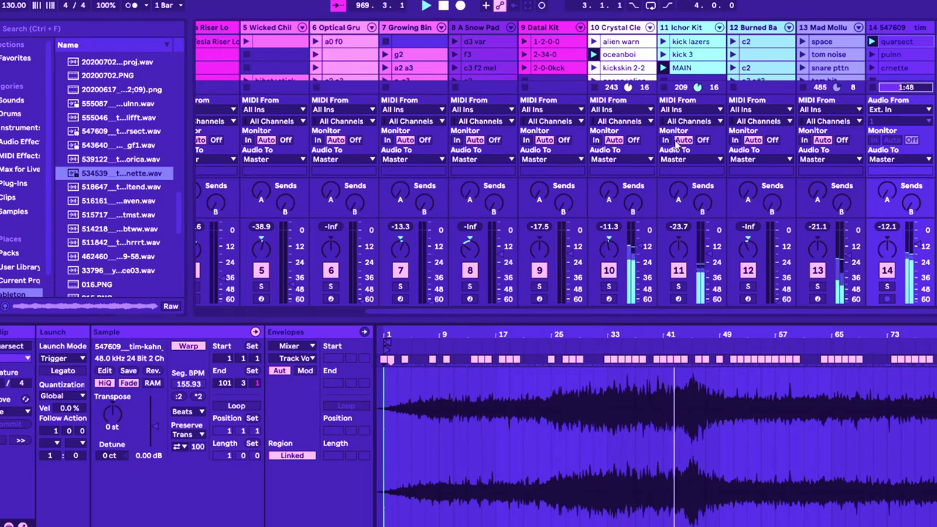
pyautogui.hotkey('shift', 'Tab')
pyautogui.click(624, 57)
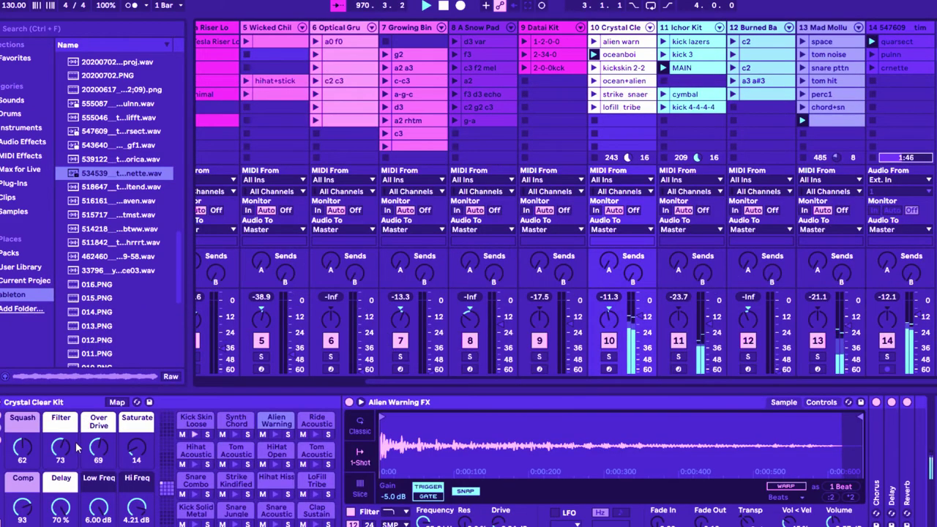
pyautogui.moveTo(62, 445); pyautogui.dragTo(63, 404)
pyautogui.moveTo(63, 447); pyautogui.dragTo(65, 448)
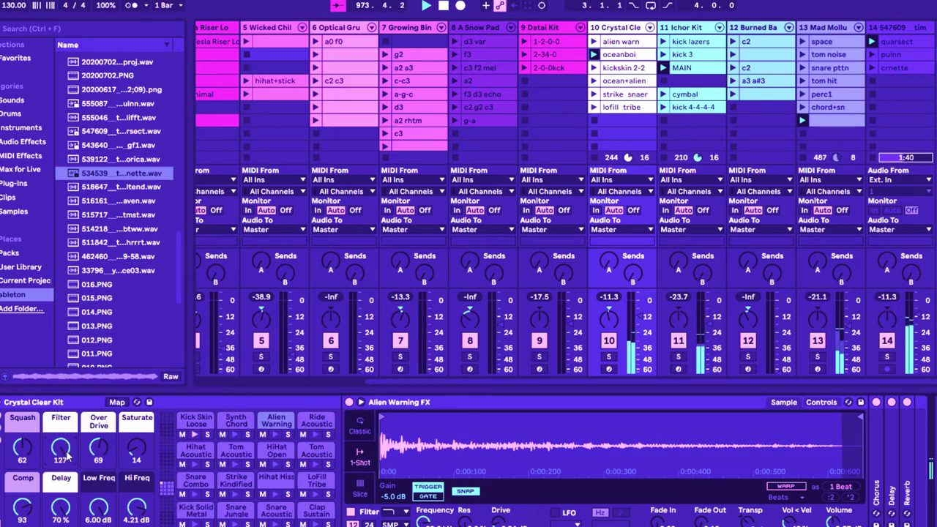
pyautogui.moveTo(60, 447); pyautogui.dragTo(61, 457)
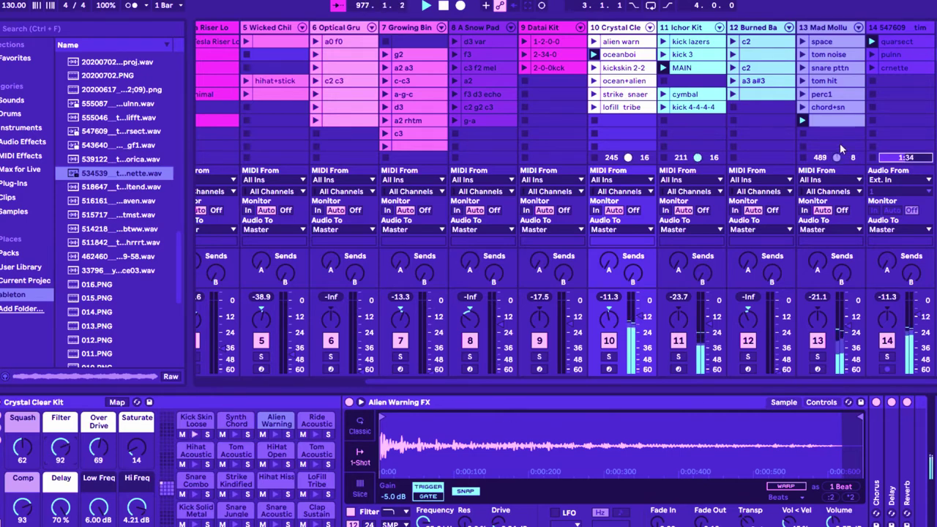
# - Set the Mad Mollusc Kit's Filter macro to 78 and the Crystal Clear Kit's Filter macro to 85
pyautogui.click(821, 116)
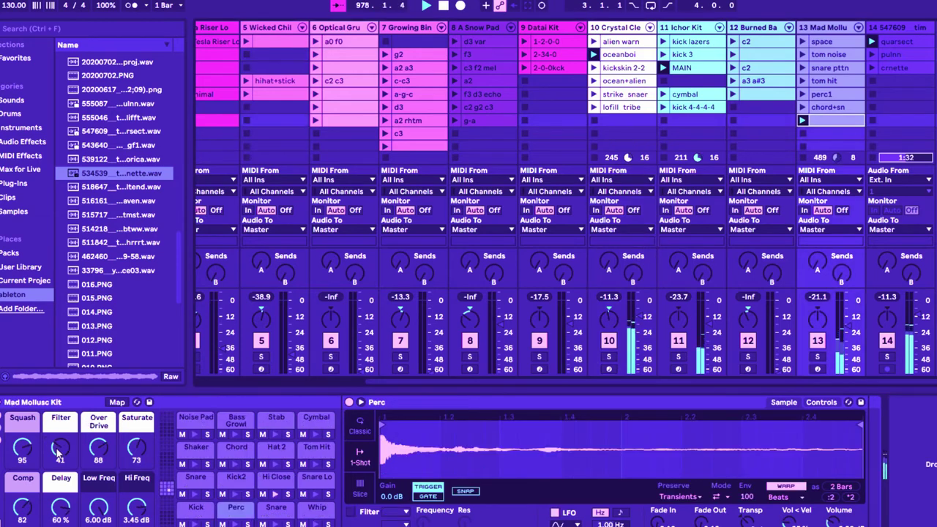
pyautogui.moveTo(56, 449); pyautogui.dragTo(56, 441)
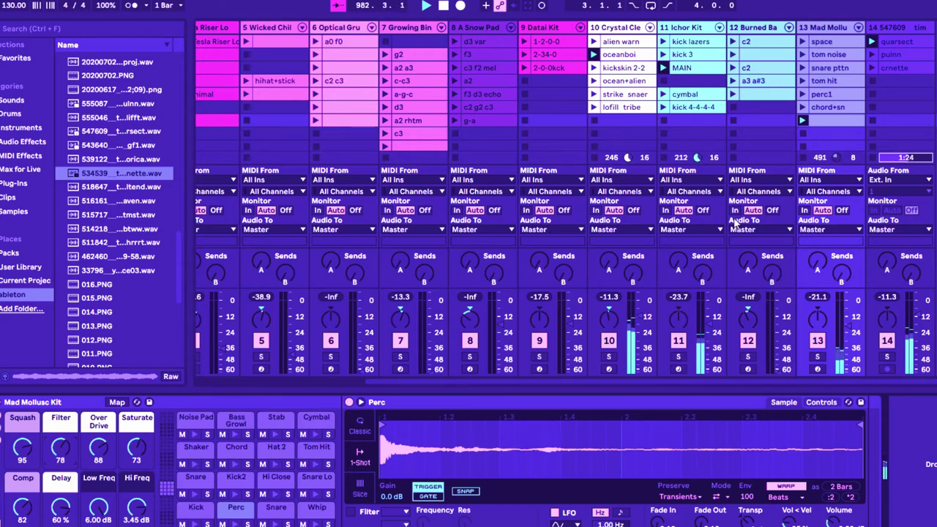
pyautogui.click(617, 58)
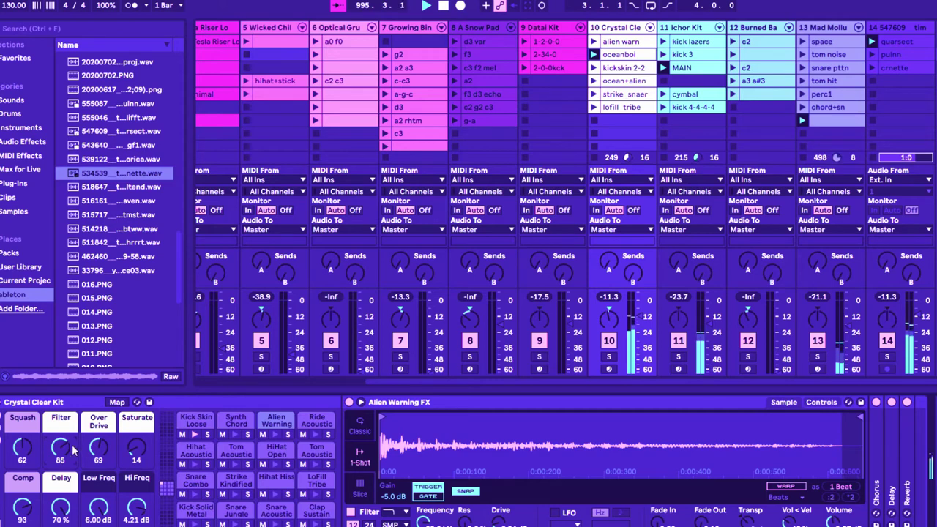
pyautogui.hscroll(-3, 278, 387)
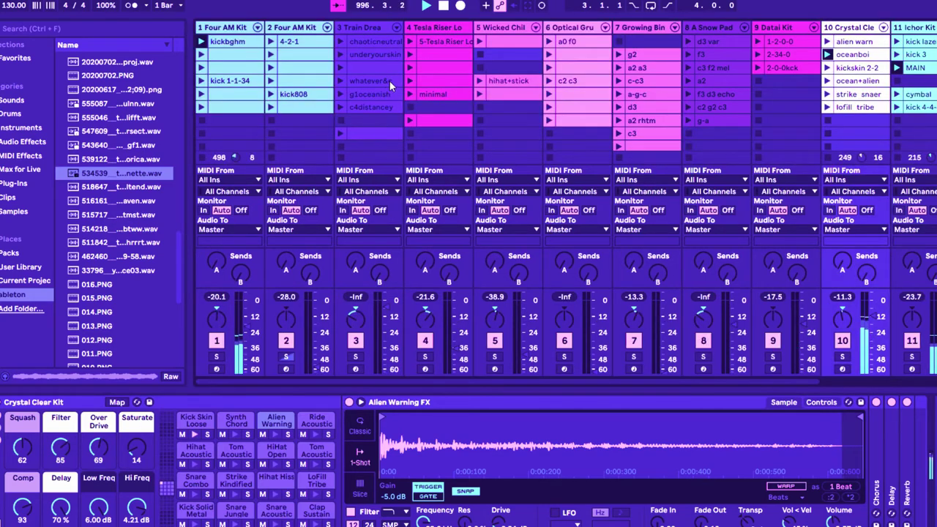
# - Launch the Tesla Riser Loop clip in track 4's first slot and set the Crystal Clear Kit's Filter macro to 86
pyautogui.click(411, 42)
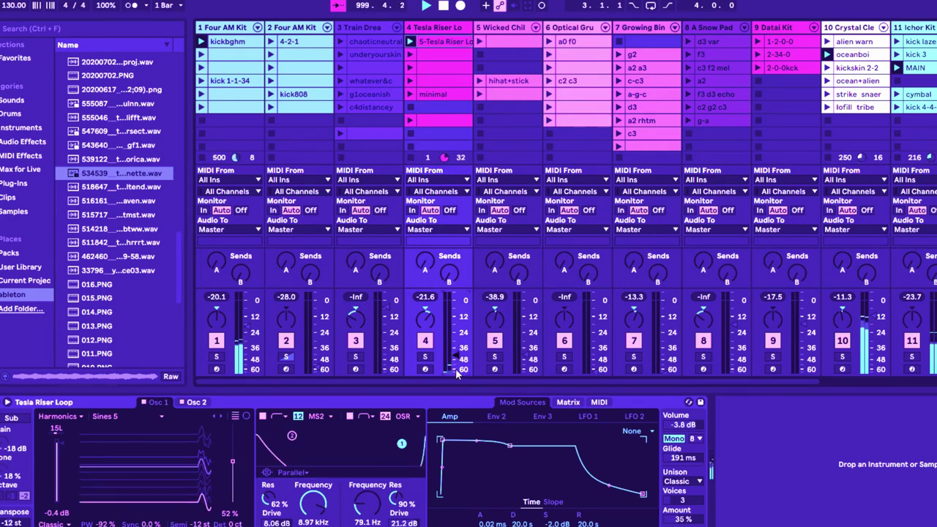
pyautogui.hscroll(3, 855, 380)
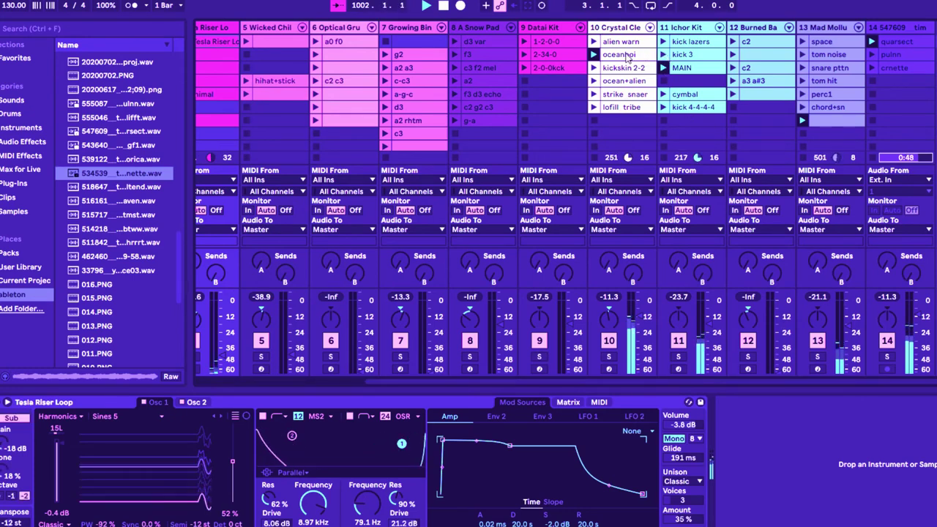
pyautogui.click(614, 27)
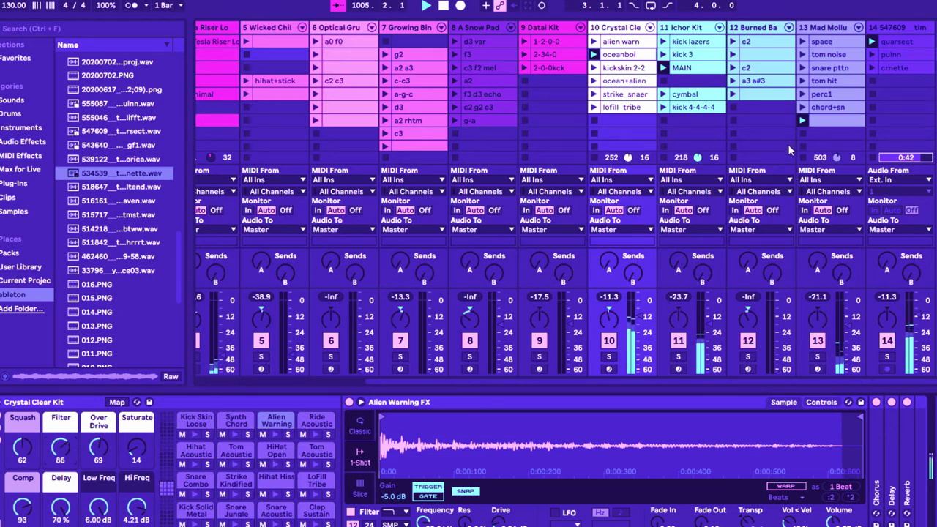
# - Set the Mad Mollusc Kit's Filter macro to 123 and stop the Ichor Kit's MAIN clip
pyautogui.click(830, 122)
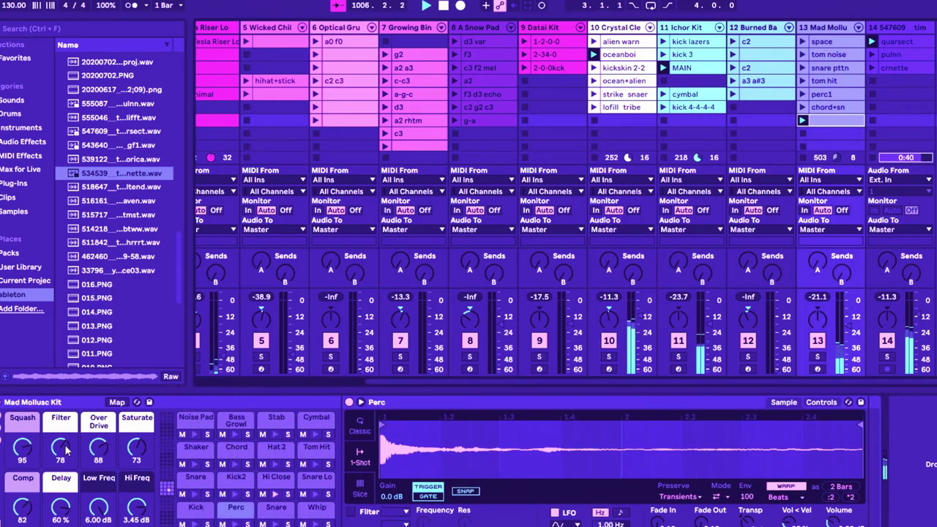
pyautogui.moveTo(65, 446); pyautogui.dragTo(64, 458)
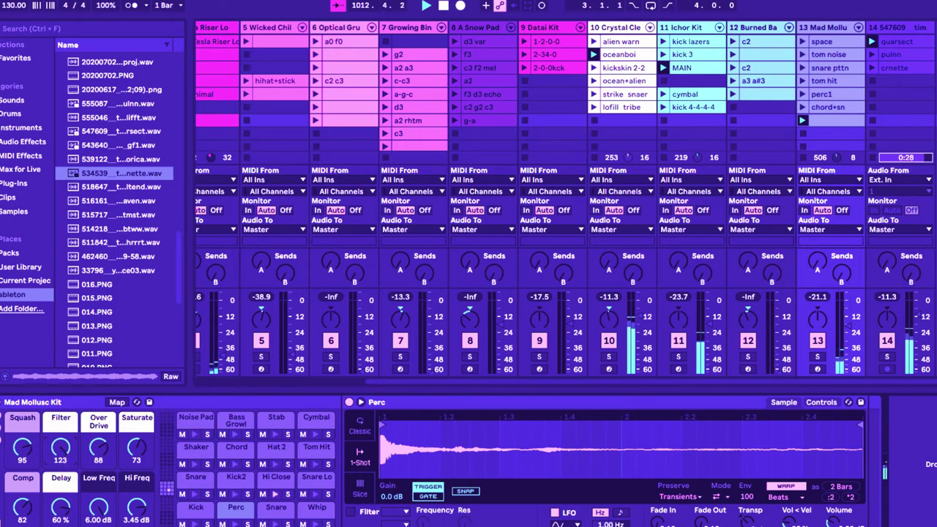
pyautogui.click(663, 158)
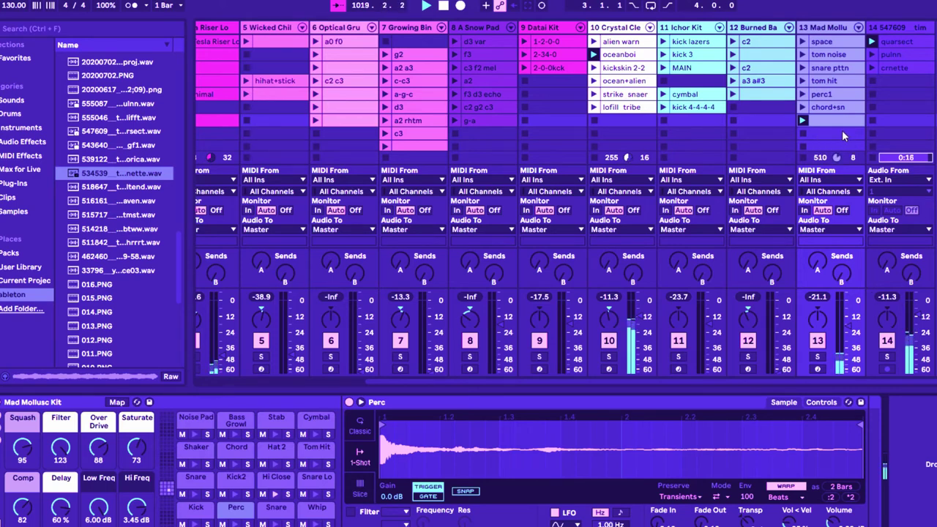
# - Sweep the Mad Mollusc Kit's Filter macro down to 48
pyautogui.click(820, 129)
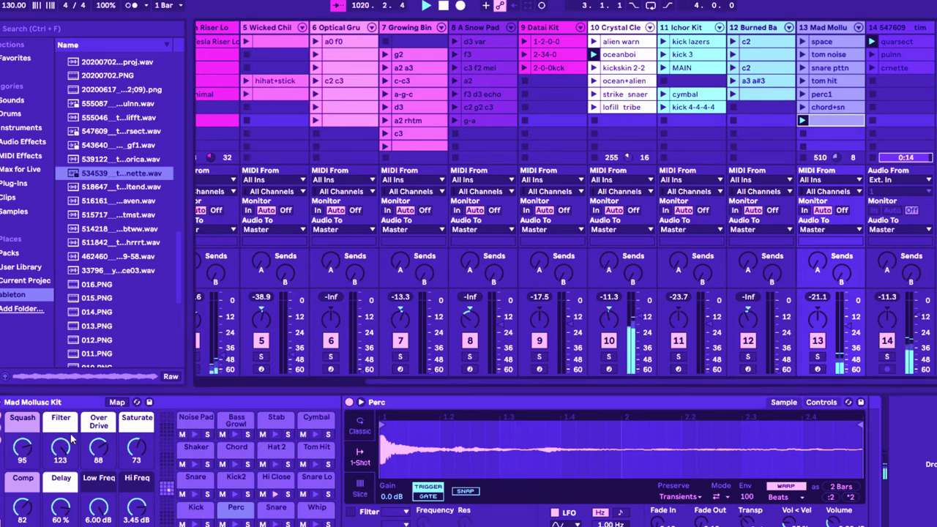
pyautogui.moveTo(61, 448); pyautogui.dragTo(61, 451)
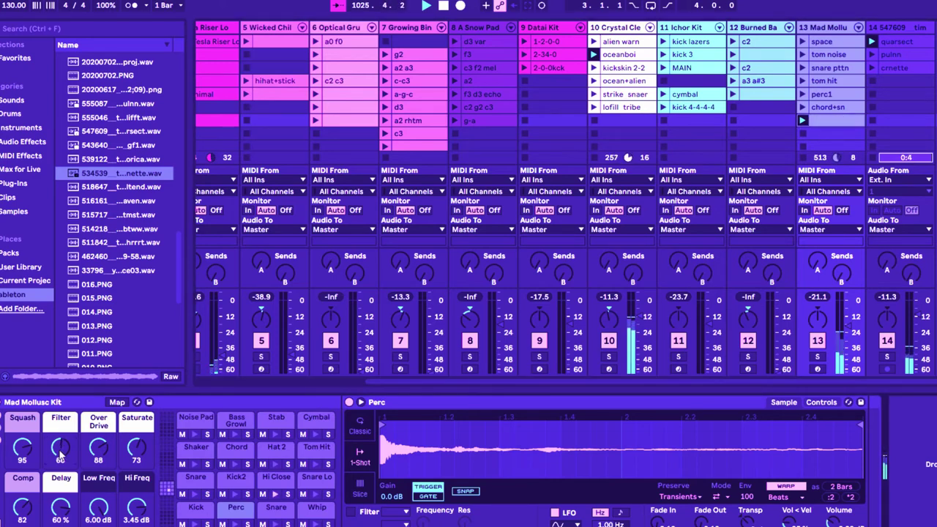
pyautogui.click(838, 121)
pyautogui.moveTo(60, 448); pyautogui.dragTo(60, 450)
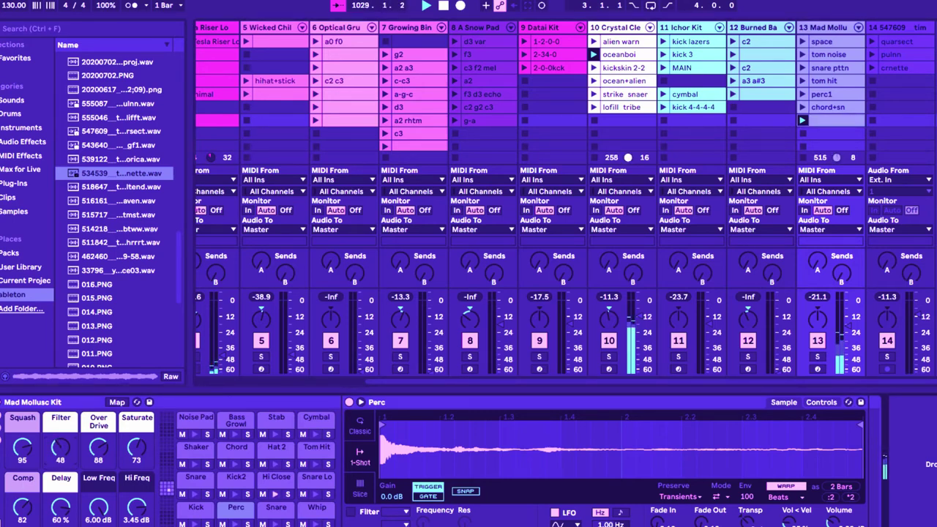
# - Launch the quarsect clip on track 14 again and open its waveform
pyautogui.click(871, 41)
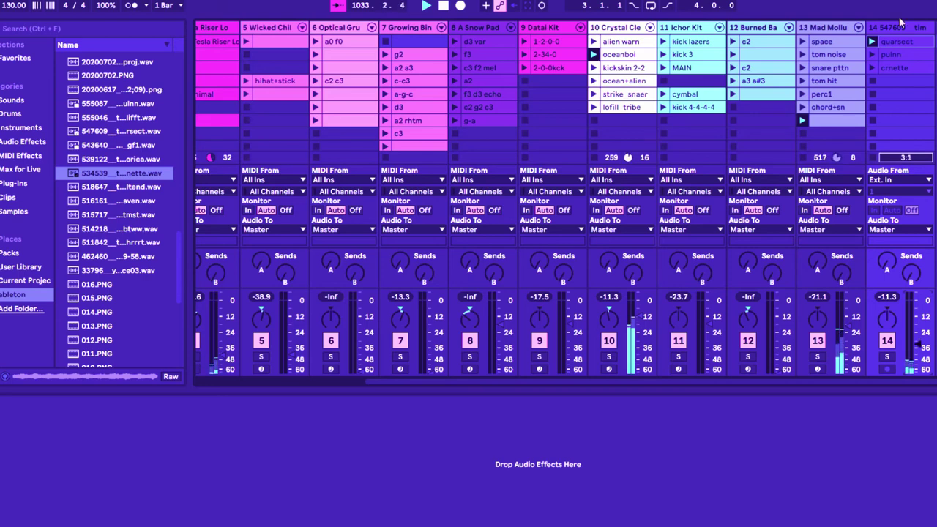
pyautogui.click(897, 44)
pyautogui.doubleClick(892, 48)
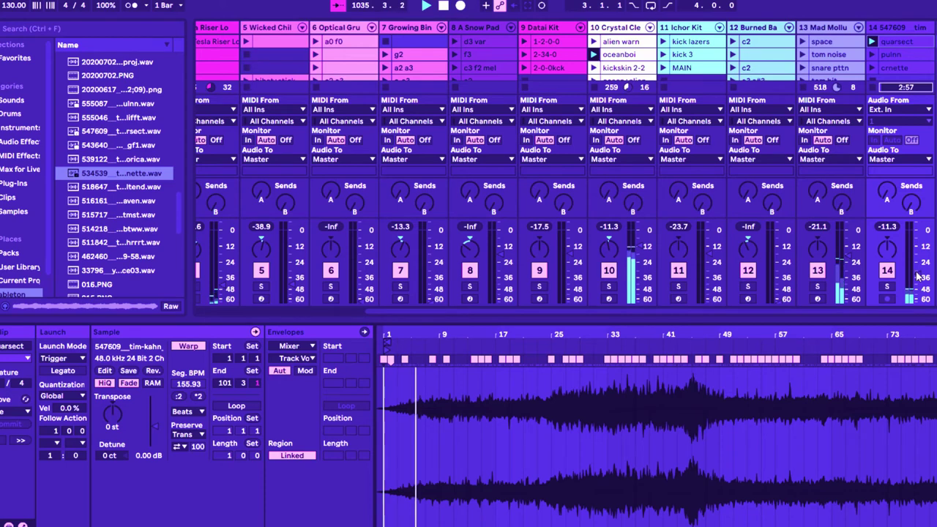
# - Return to the Mad Mollusc Kit's devices and set its Filter macro to 47
pyautogui.scroll(-2, 807, 66)
pyautogui.scroll(-3, 810, 68)
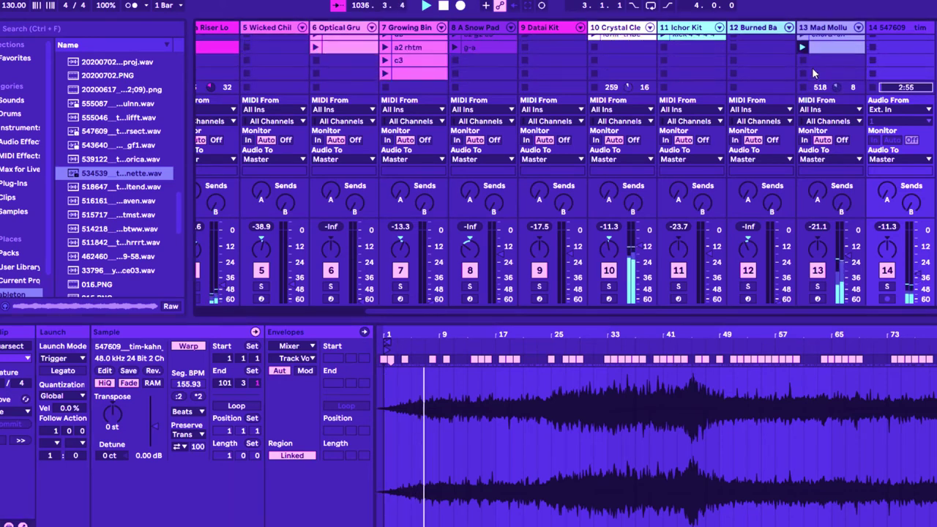
pyautogui.click(820, 50)
pyautogui.hotkey('shift', 'Tab')
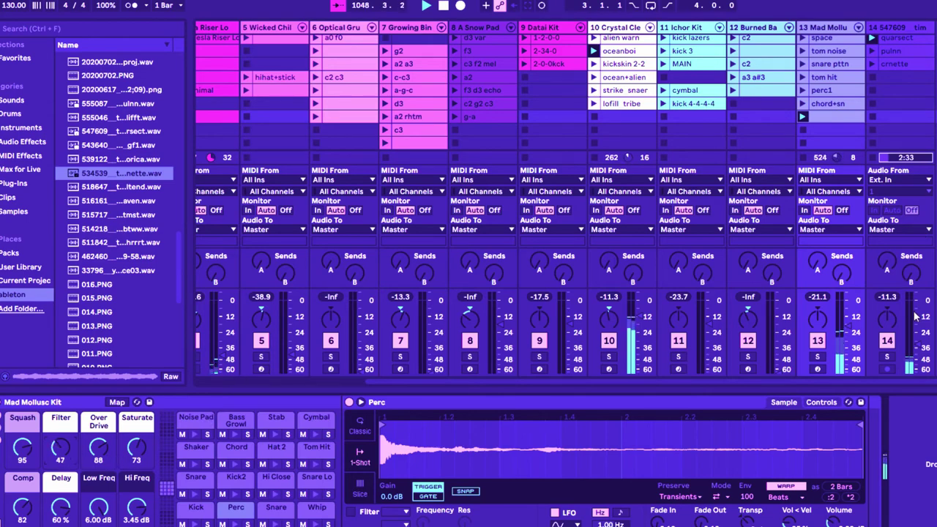
# - Show the quarsect clip's waveform and stop the Tesla Riser Loop clip on track 4
pyautogui.hscroll(-2, 901, 38)
pyautogui.hotkey('shift', 'Tab')
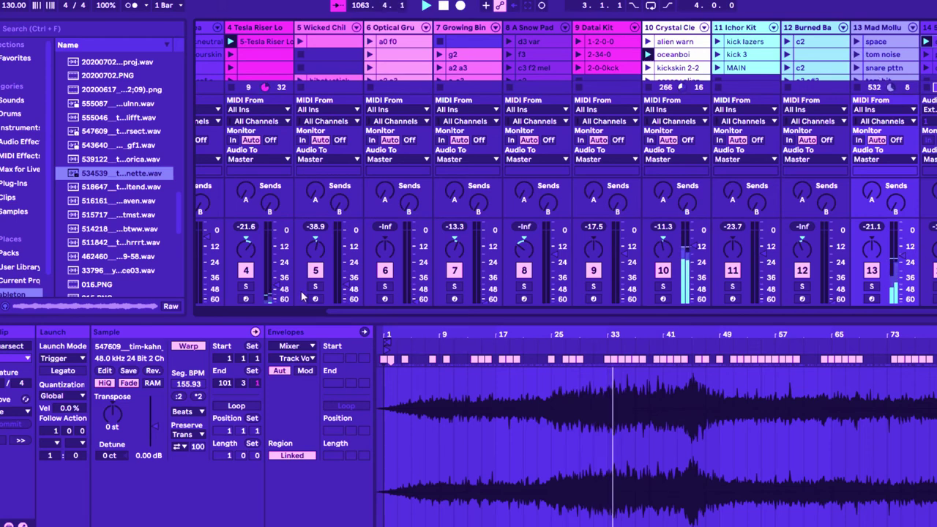
pyautogui.hscroll(-3, 439, 130)
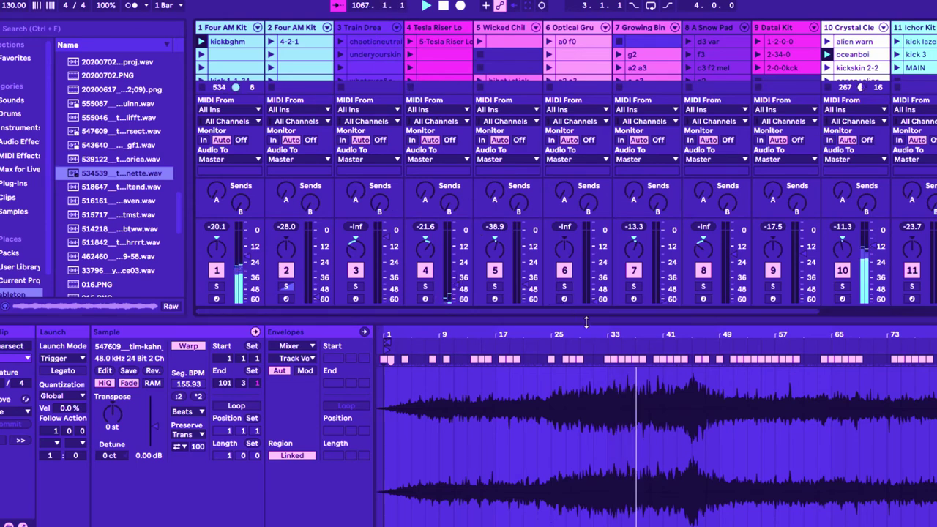
pyautogui.click(843, 312)
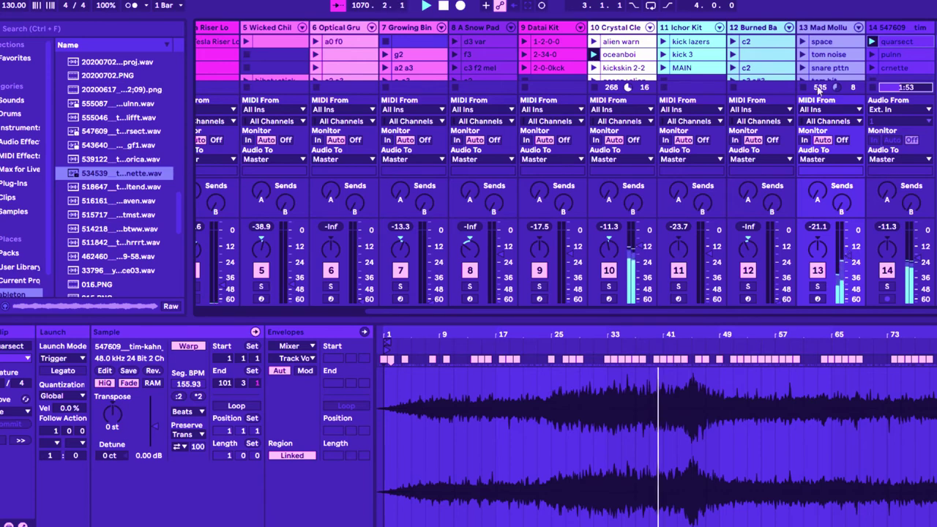
# - Bring up the Crystal Clear Kit's devices from the oceanboi clip and set the Filter macro to 88
pyautogui.scroll(-2, 659, 66)
pyautogui.scroll(1, 659, 66)
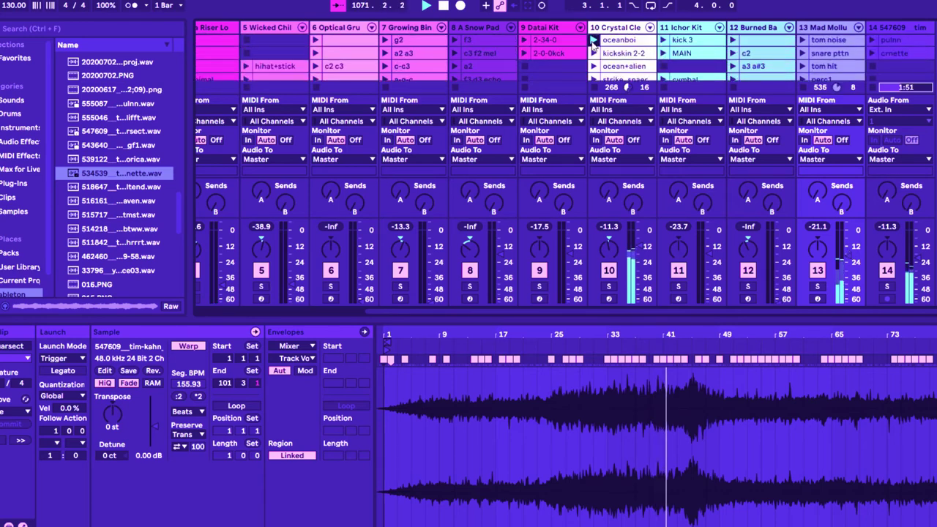
pyautogui.click(621, 41)
pyautogui.hotkey('shift', 'Tab')
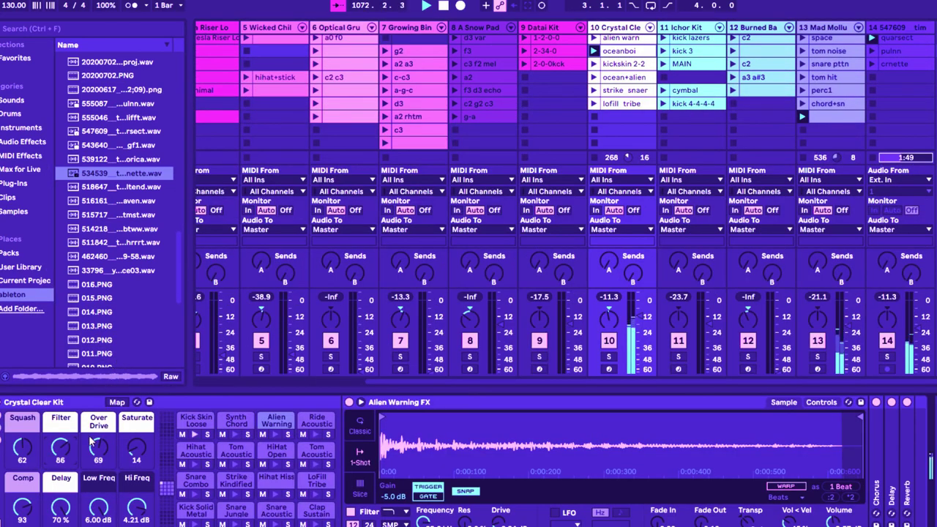
pyautogui.moveTo(62, 453); pyautogui.dragTo(62, 456)
pyautogui.moveTo(62, 456); pyautogui.dragTo(62, 458)
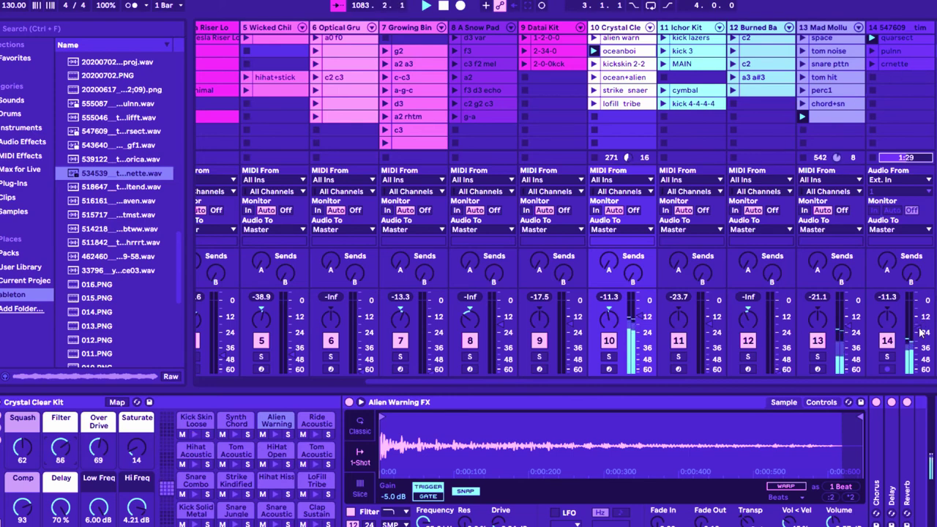
# - Reopen the quarsect clip's waveform to check how far playback has progressed
pyautogui.hscroll(-2, 885, 44)
pyautogui.click(885, 41)
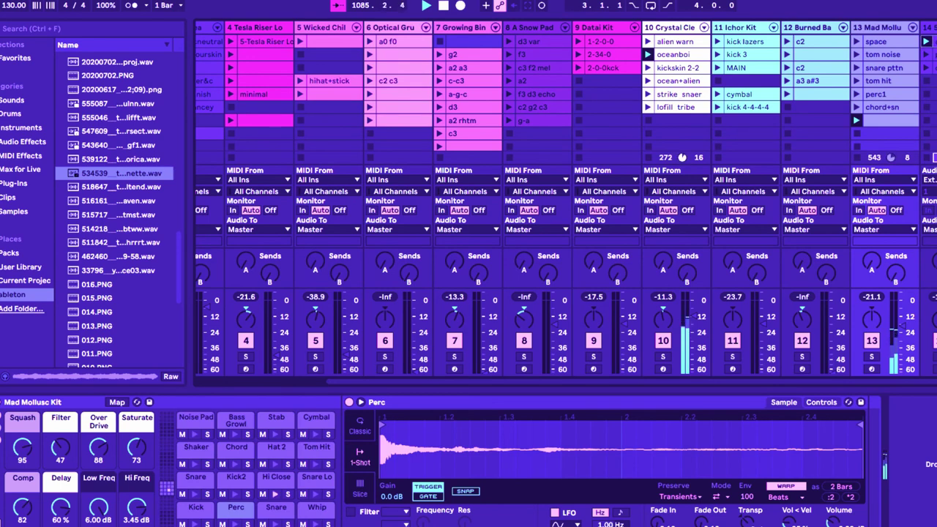
pyautogui.click(930, 42)
pyautogui.click(933, 42)
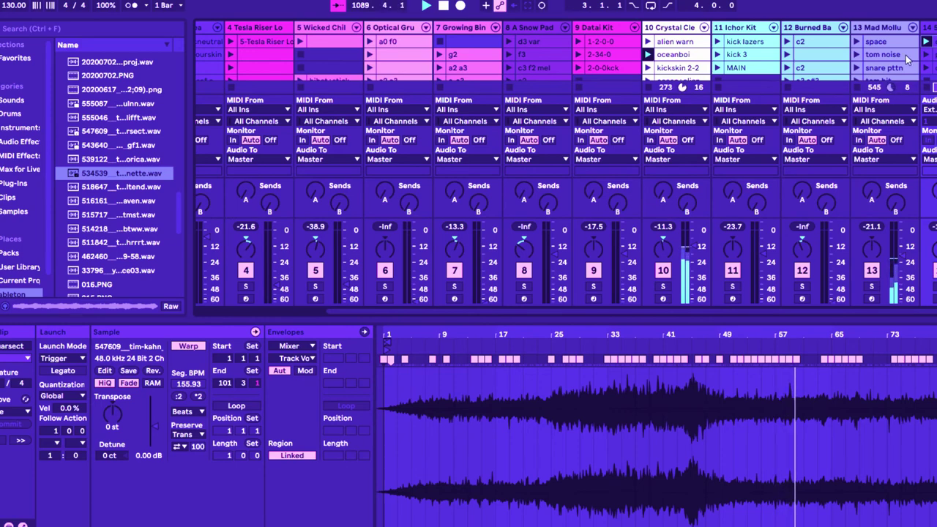
# - Bring up the Mad Mollusc Kit's devices from its playing clip and raise the Filter macro to 97
pyautogui.scroll(-3, 902, 78)
pyautogui.click(900, 78)
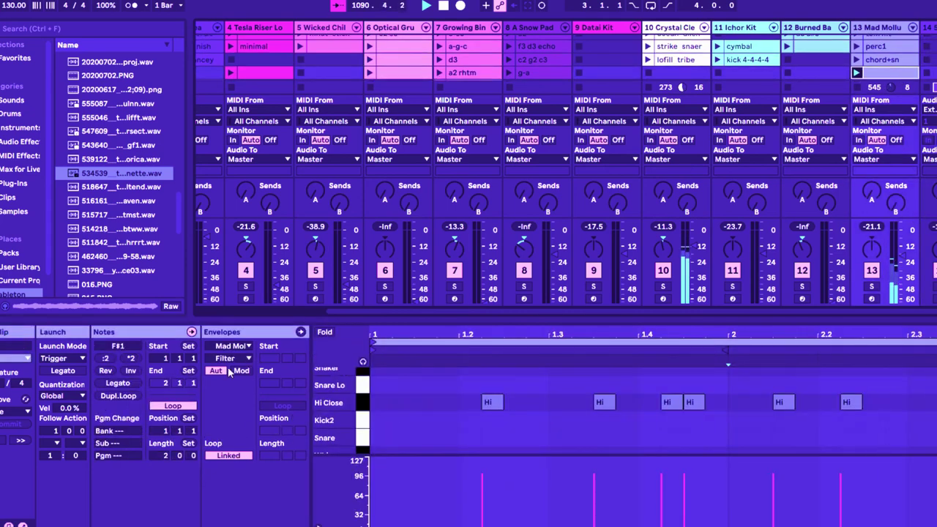
pyautogui.hotkey('shift', 'Tab')
pyautogui.moveTo(61, 450); pyautogui.dragTo(61, 414)
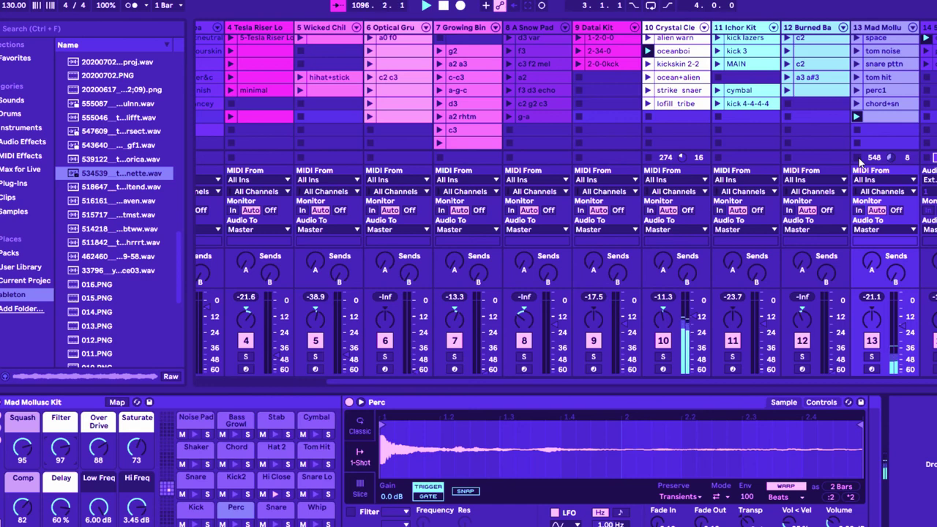
# - Stop the playing clip on the Mad Mollusc track and lower the kit's Filter macro to 67
pyautogui.click(859, 159)
pyautogui.moveTo(64, 452); pyautogui.dragTo(64, 469)
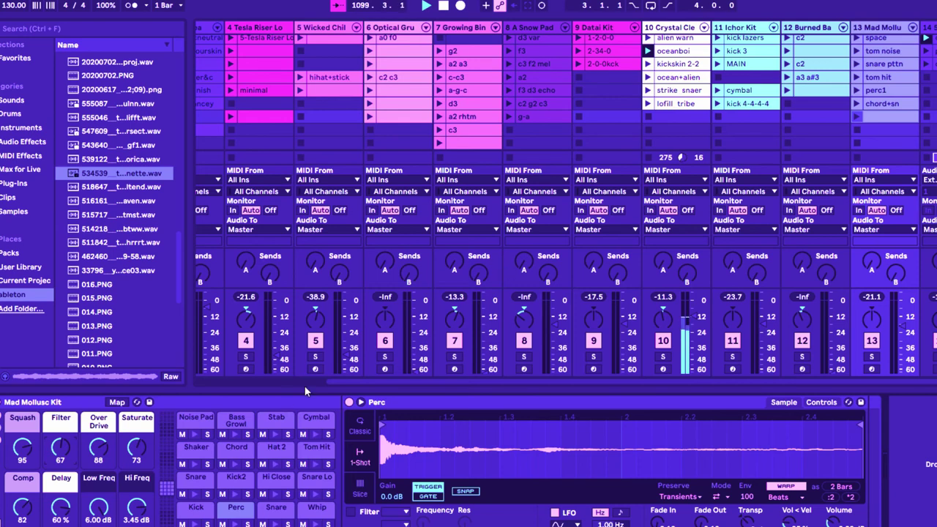
# - Select the oceanboi clip on track 10 and raise the Crystal Clear Kit's Filter macro to 106
pyautogui.hscroll(-3, 304, 382)
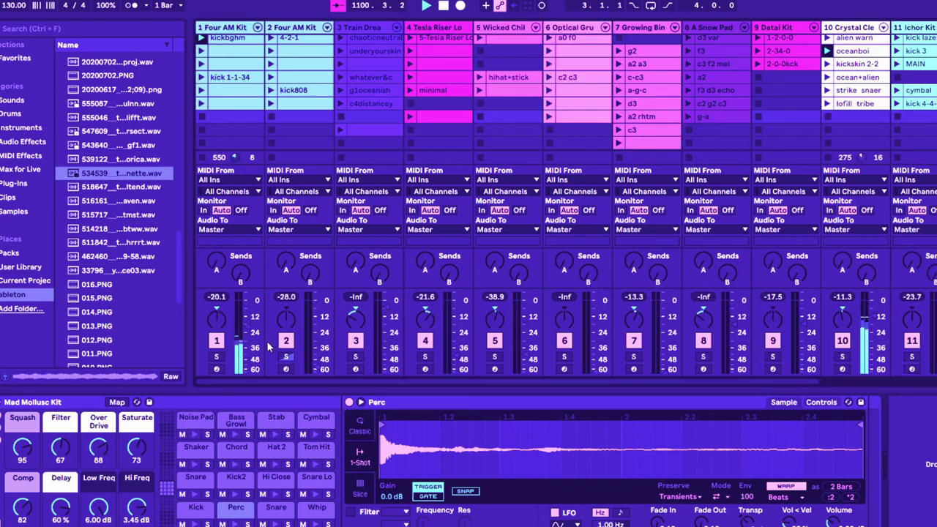
pyautogui.hscroll(3, 835, 379)
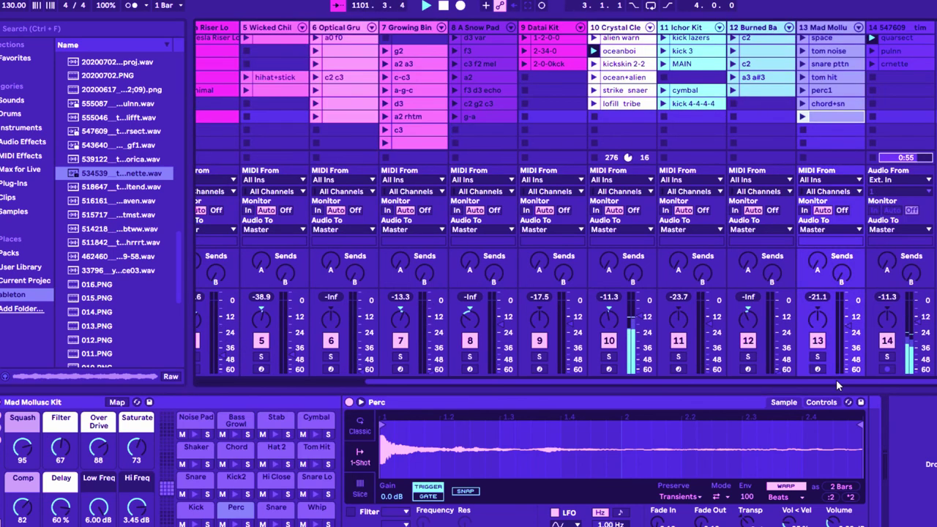
pyautogui.click(612, 49)
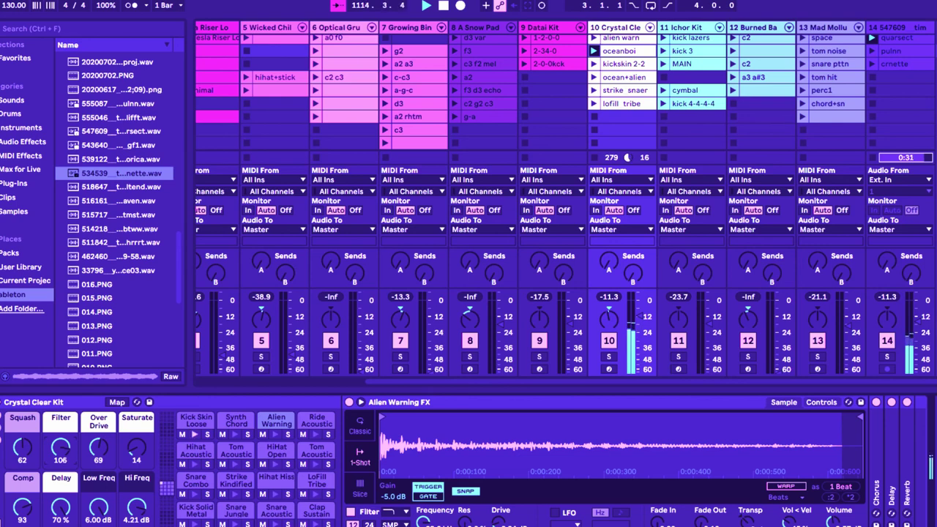
pyautogui.click(306, 382)
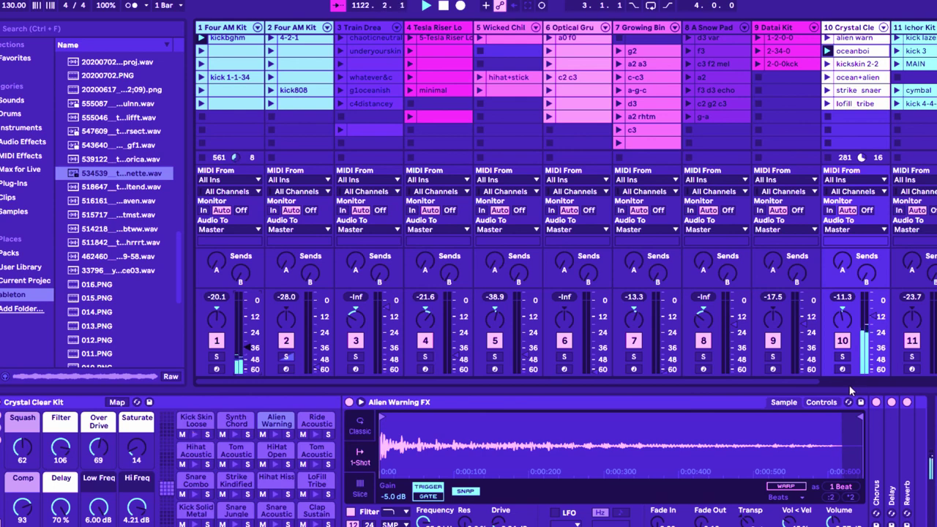
pyautogui.hscroll(5, 847, 381)
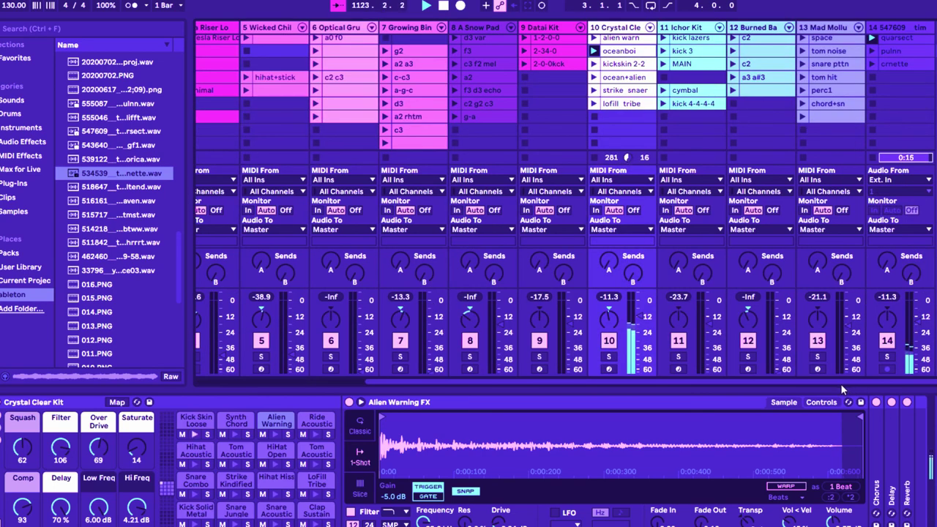